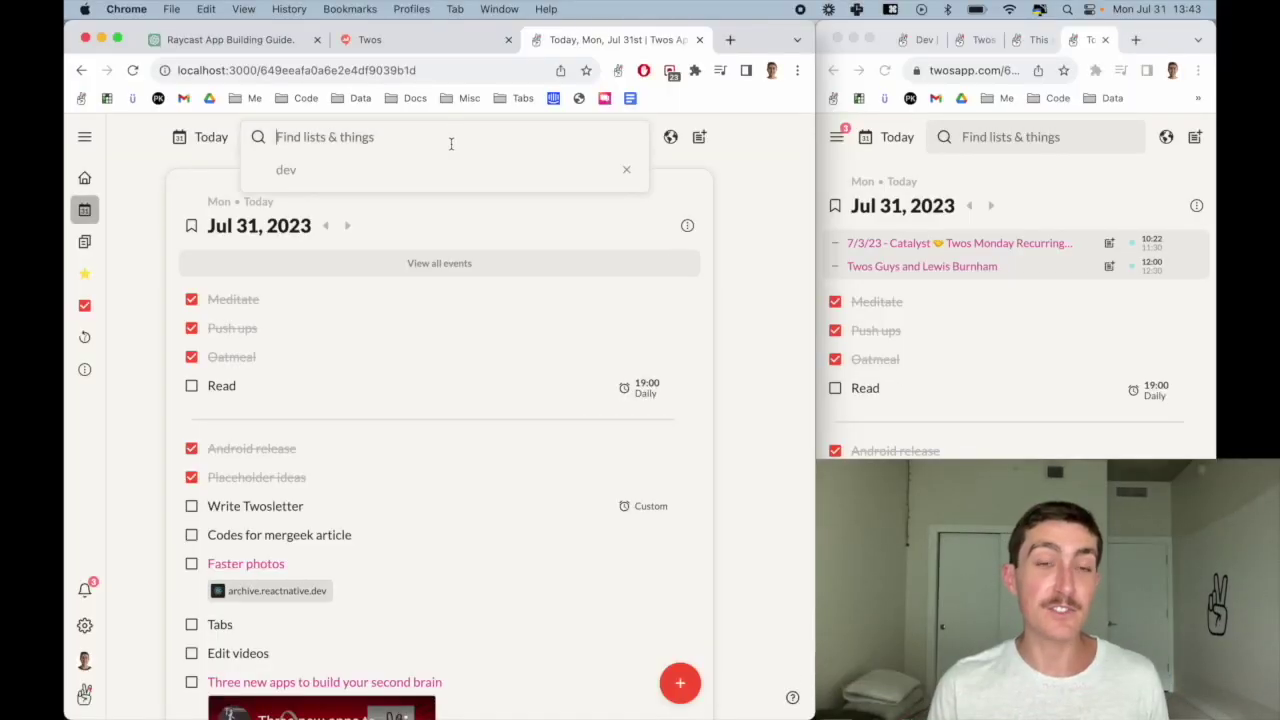
Step: Search for "twoslett", open the Twosletter steps list and review its extended options and list settings
type("twoslett")
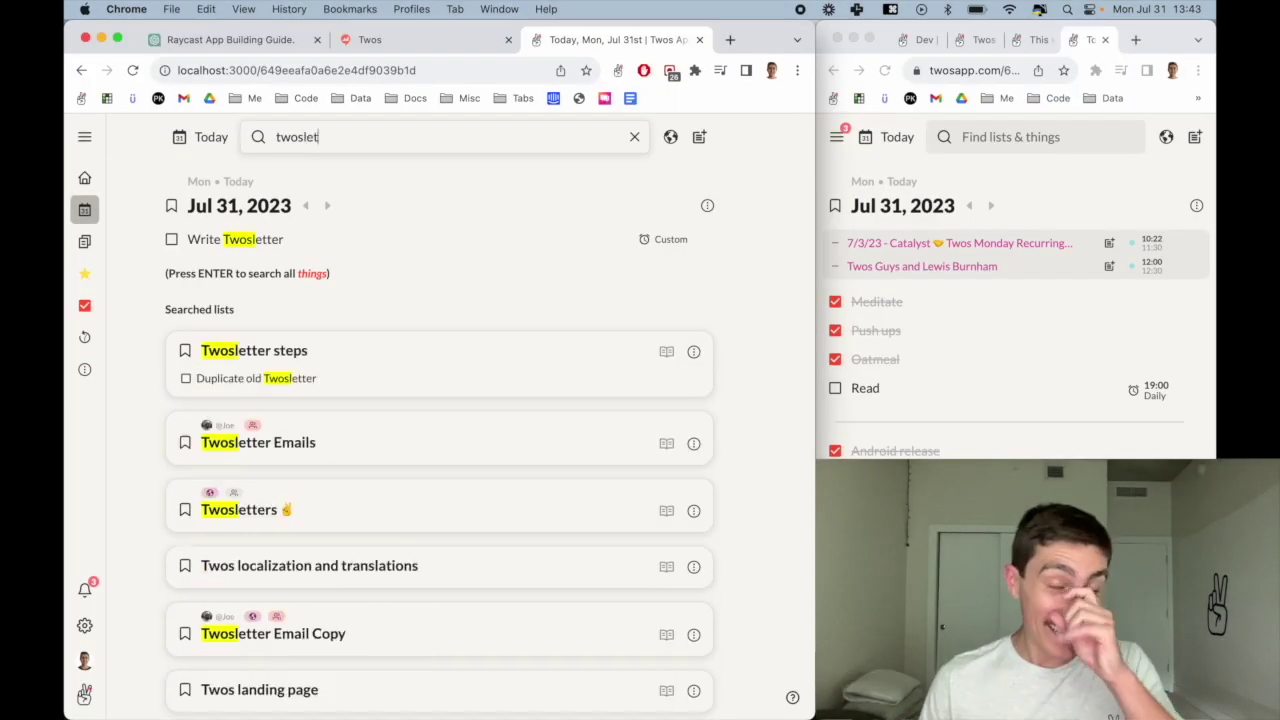
left_click(325, 354)
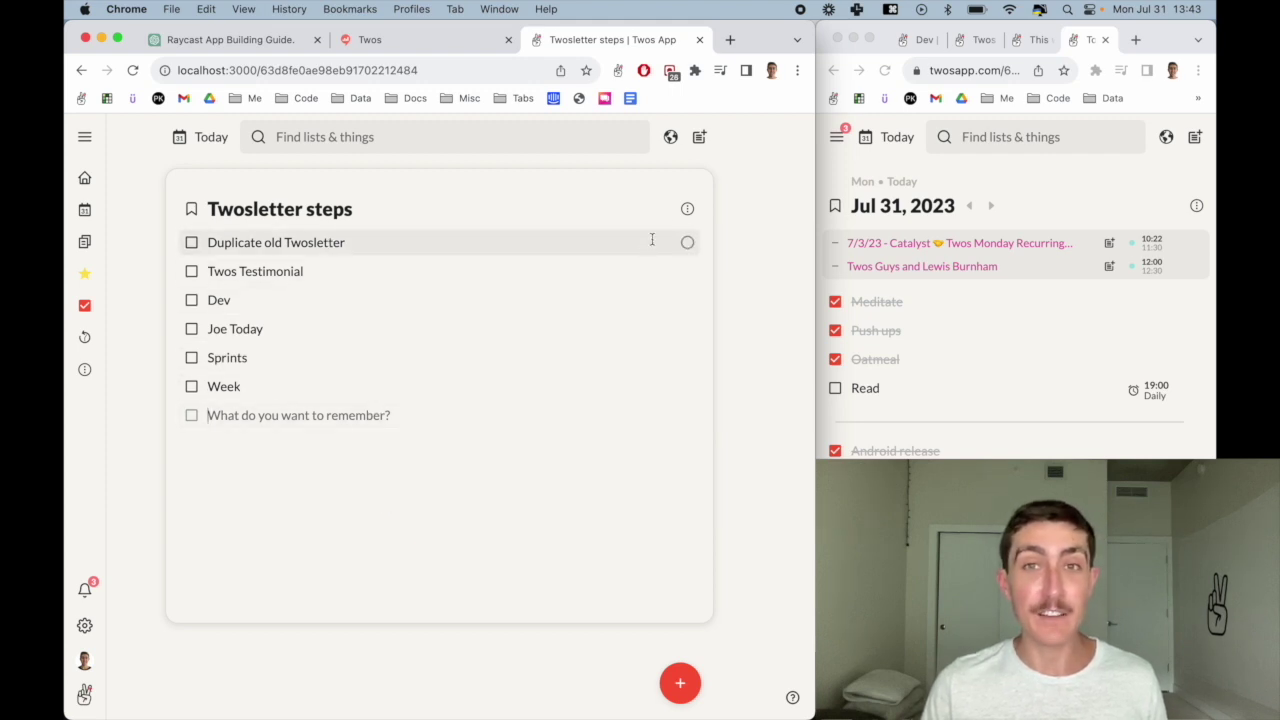
left_click(688, 211)
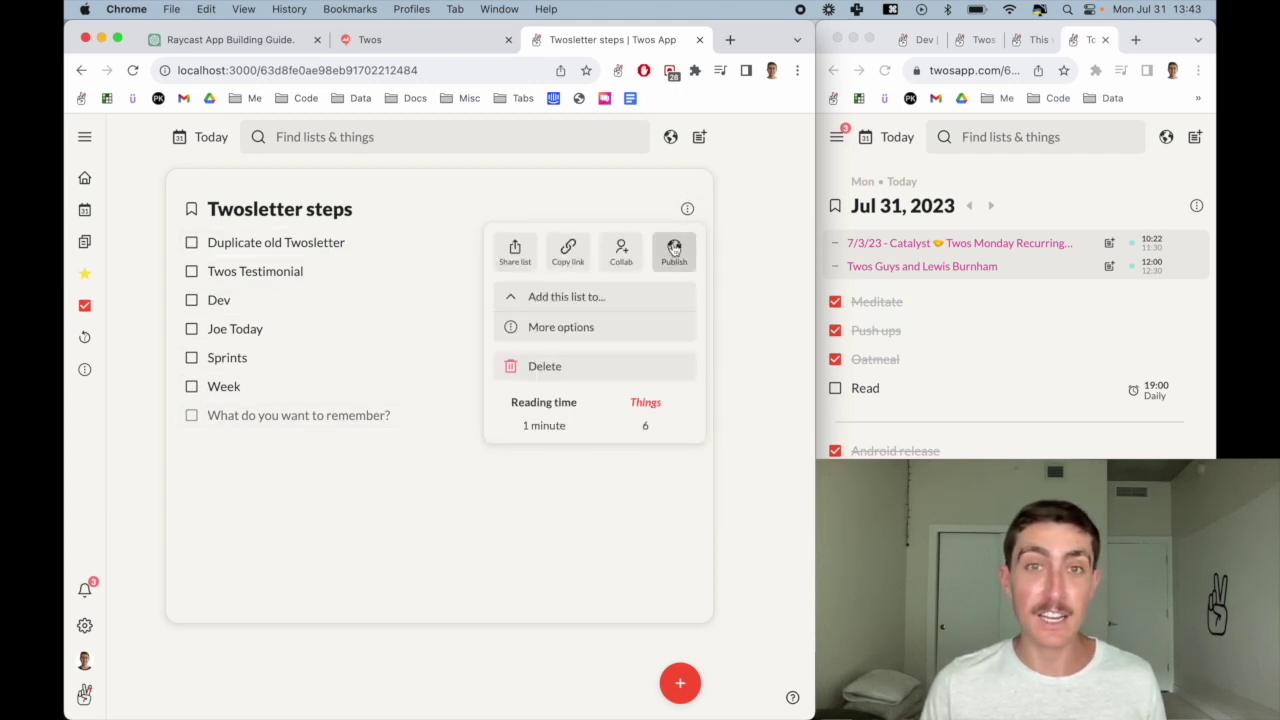
left_click(654, 331)
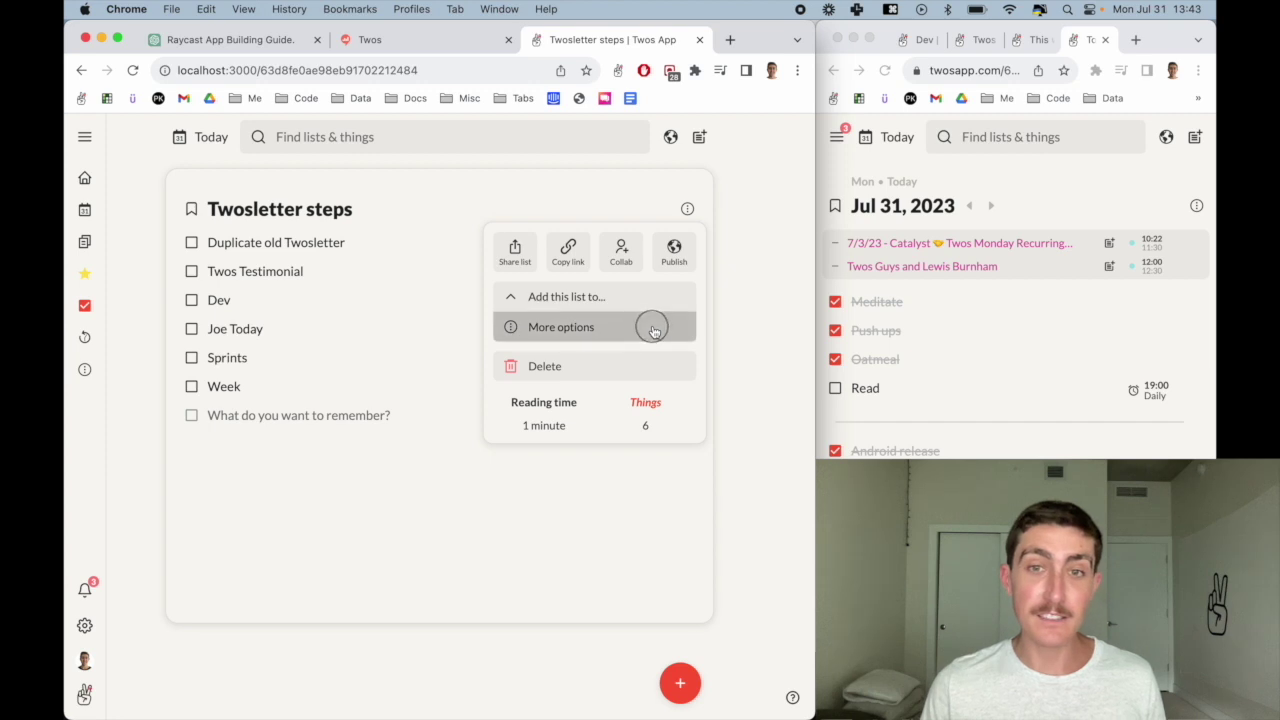
scroll(618, 425, "down", 5)
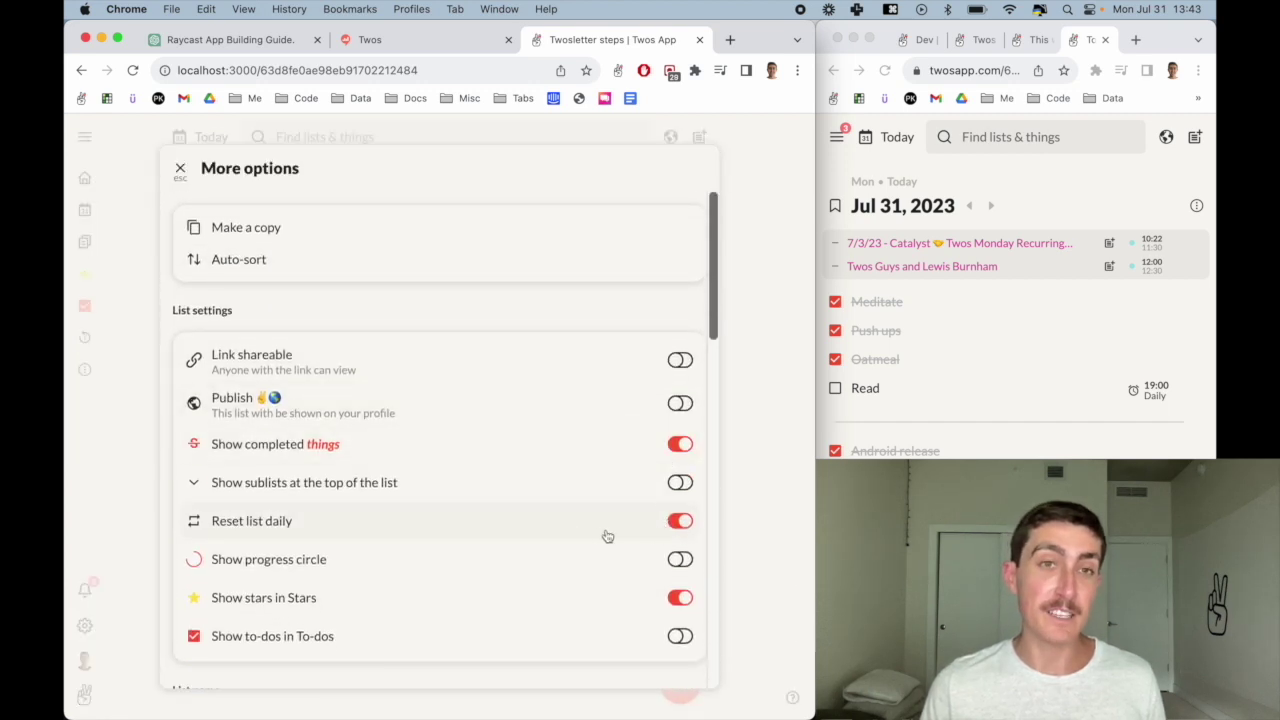
left_click(181, 170)
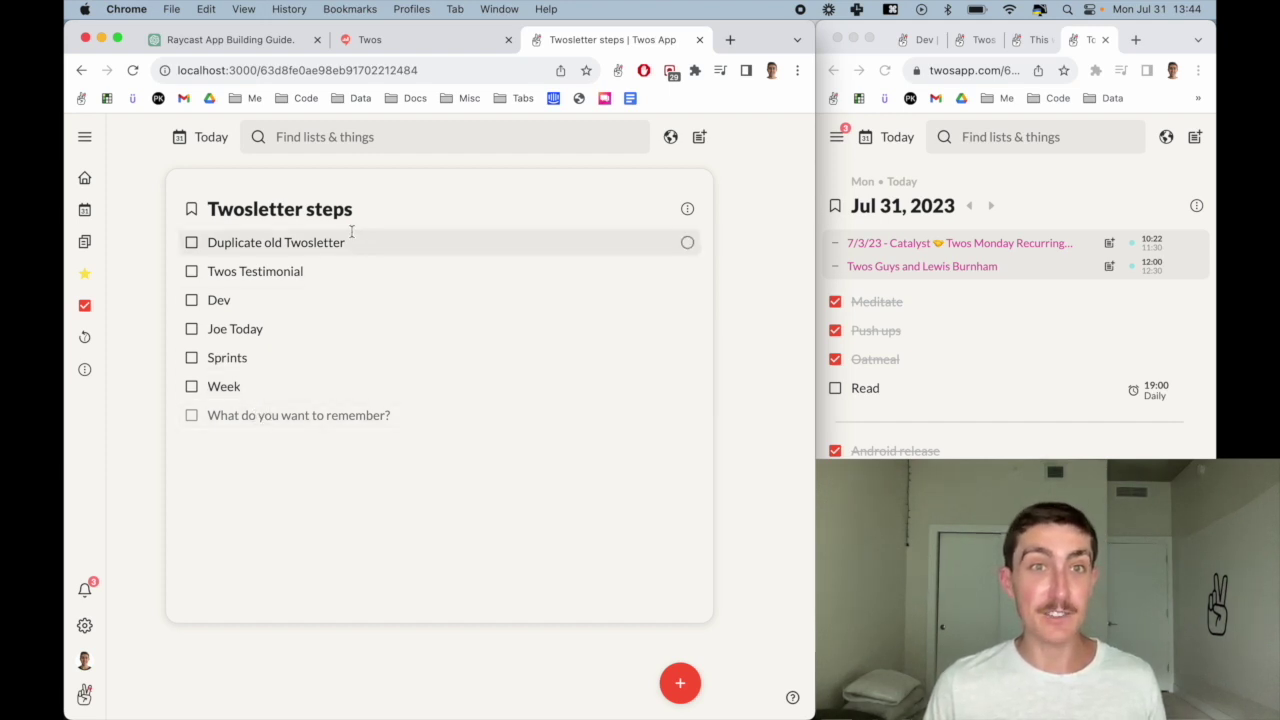
Step: Search for "twosletter" and open the July 2023 Twosletter list in a new tab
left_click(563, 146)
type("t")
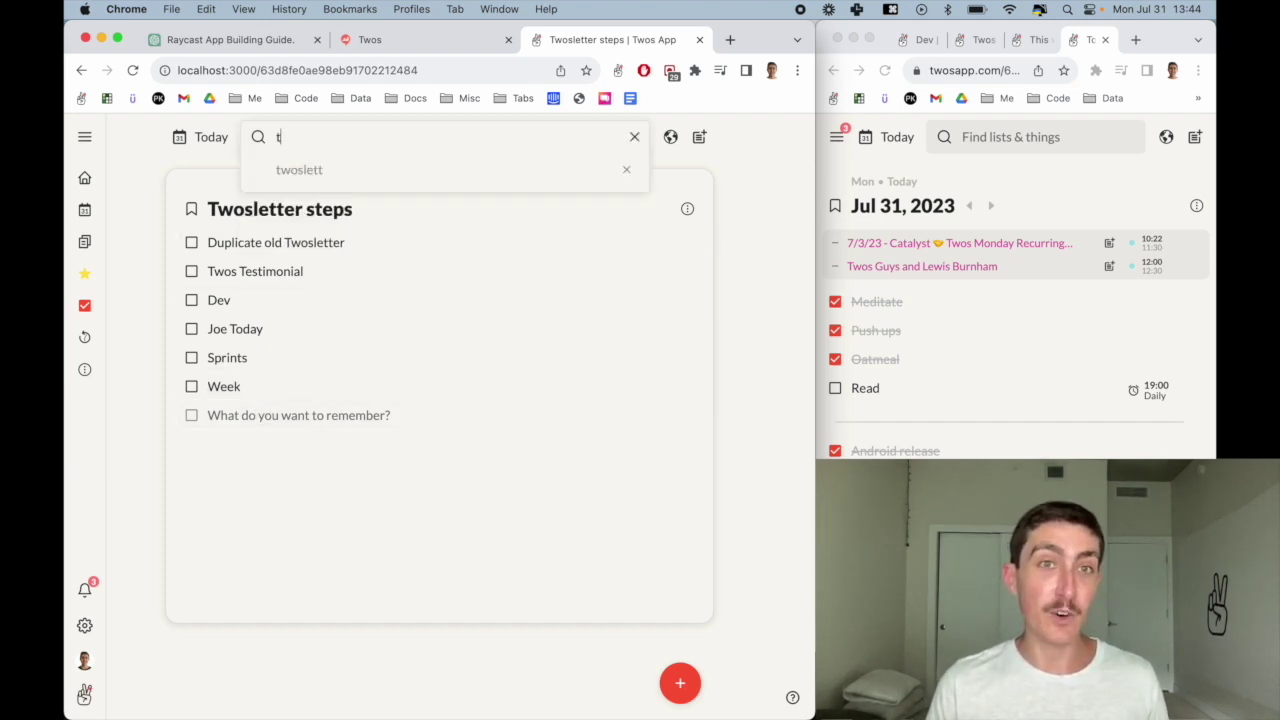
type("wosletter")
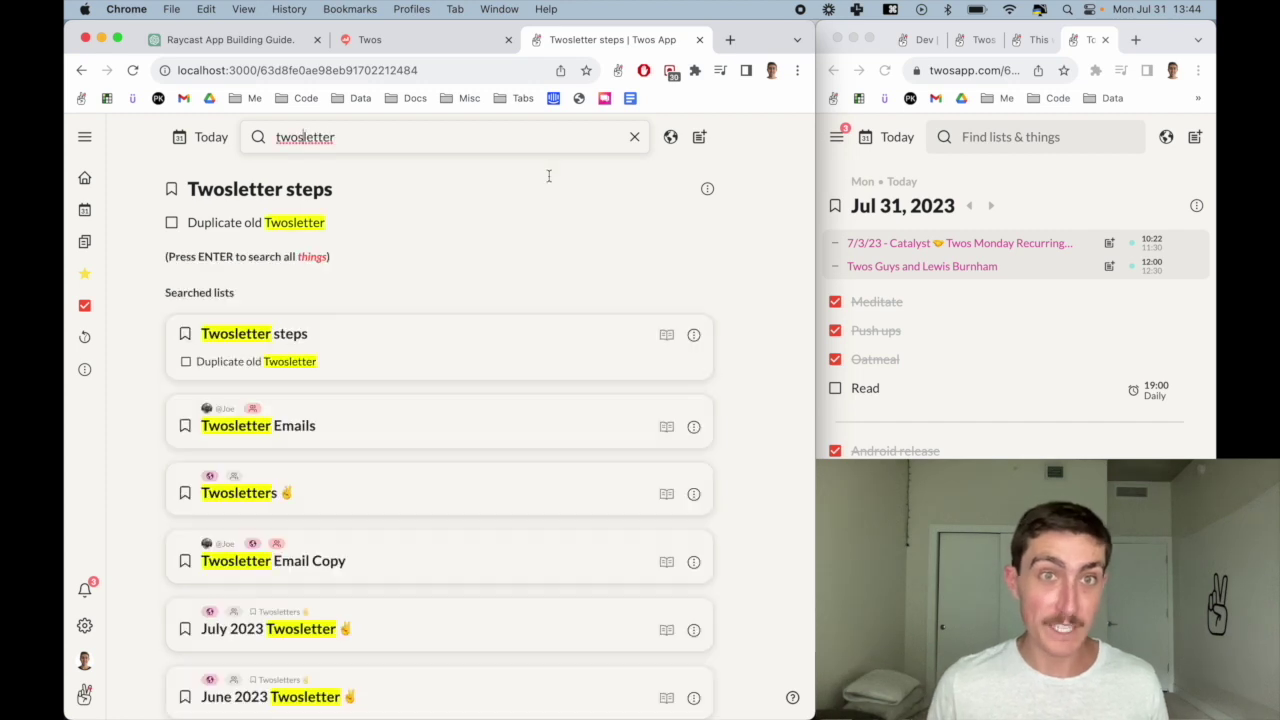
scroll(517, 526, "down", 1)
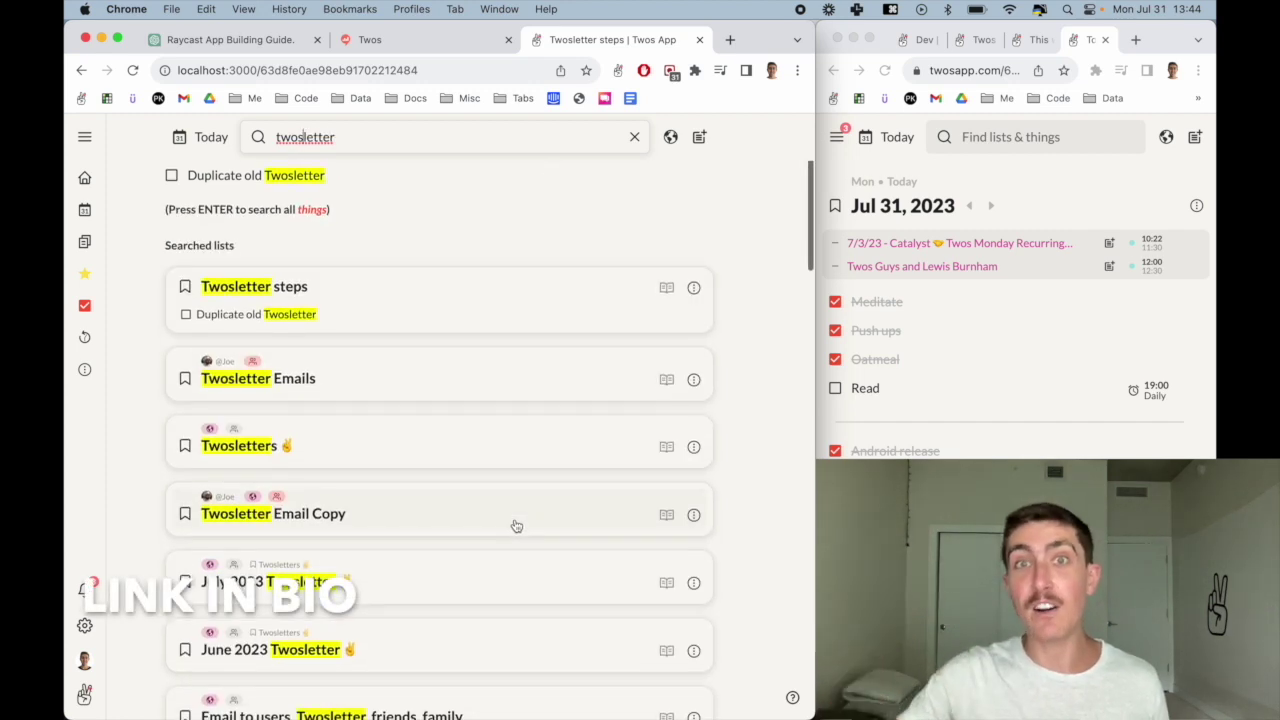
left_click(449, 591, "super")
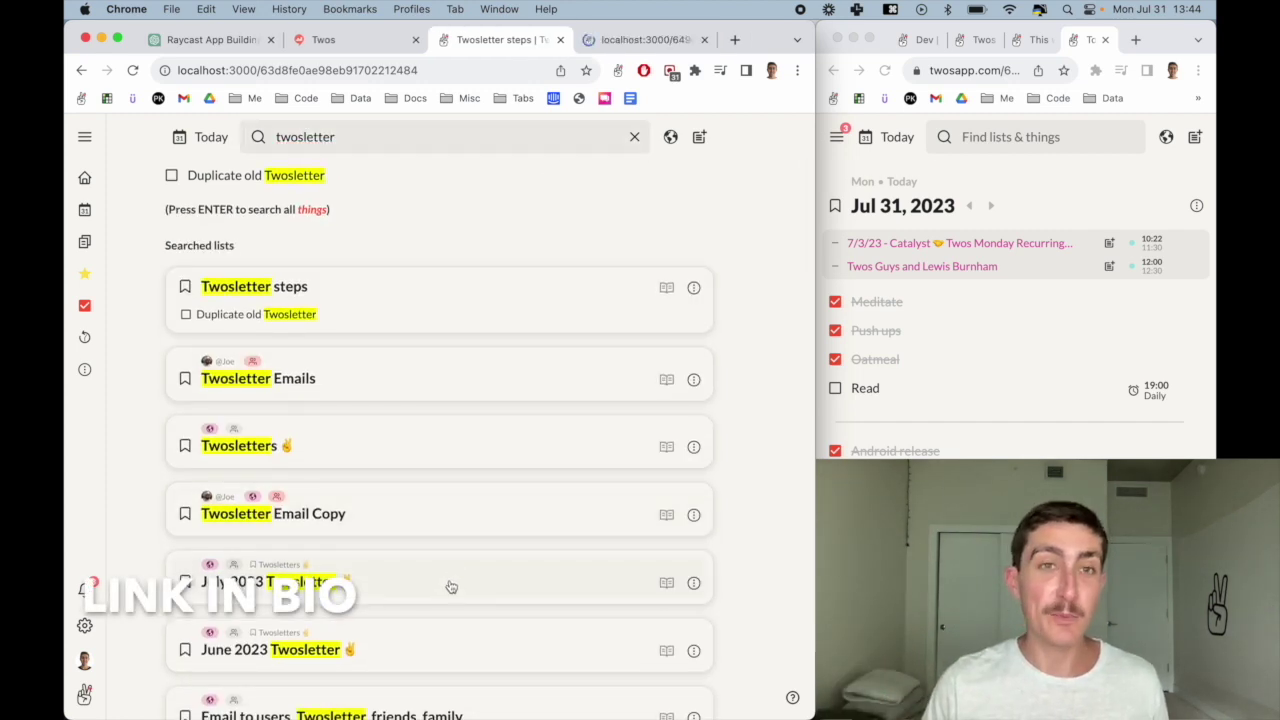
left_click(640, 40)
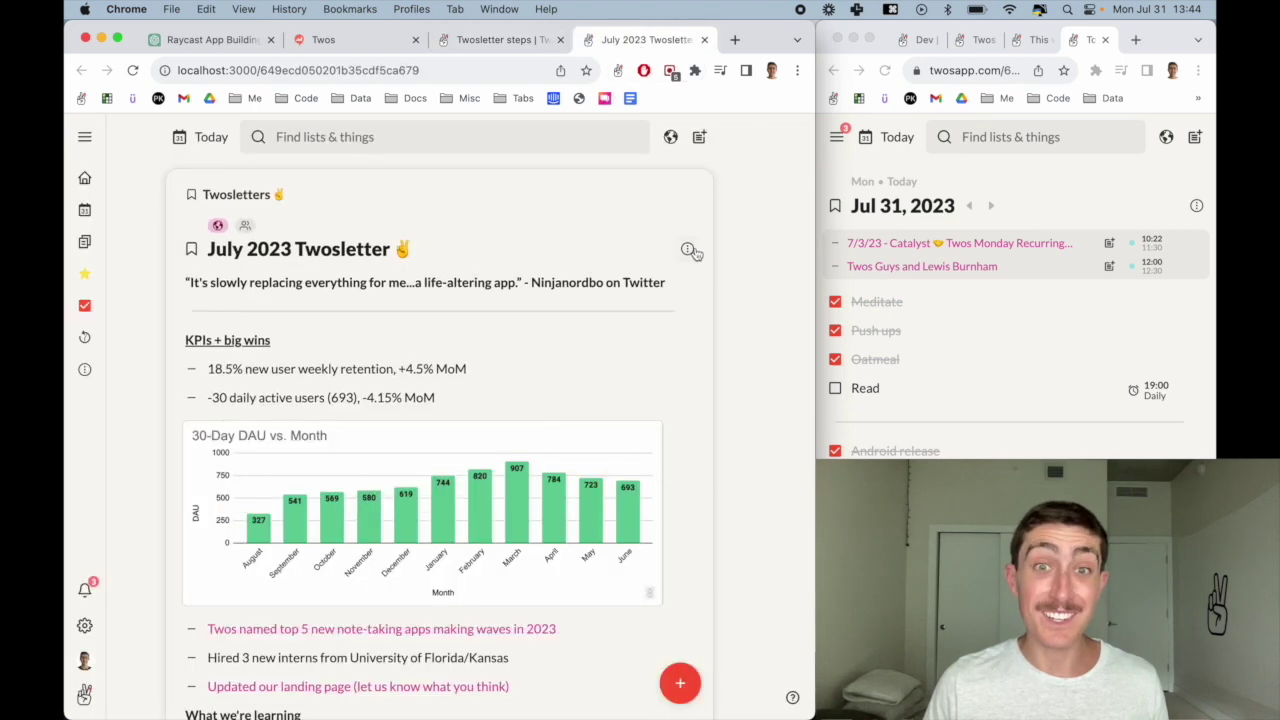
Step: Make a copy of the July 2023 Twosletter list
left_click(687, 248)
left_click(643, 362)
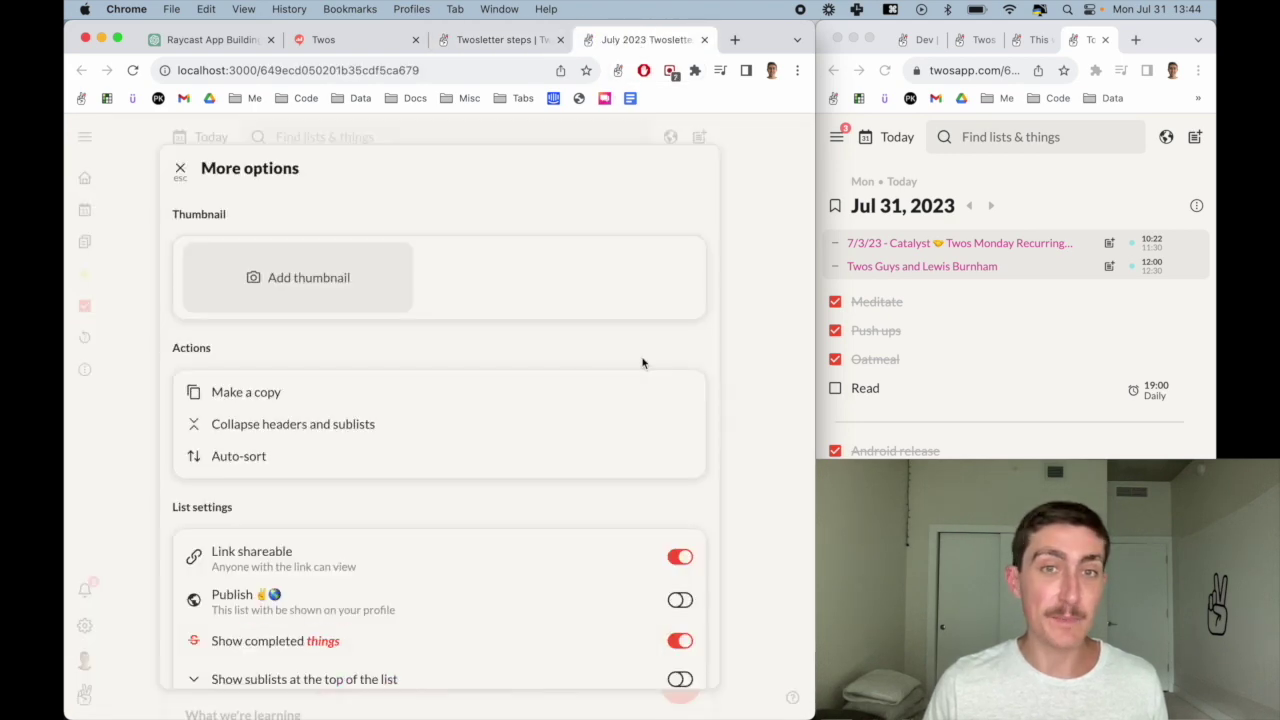
left_click(304, 400)
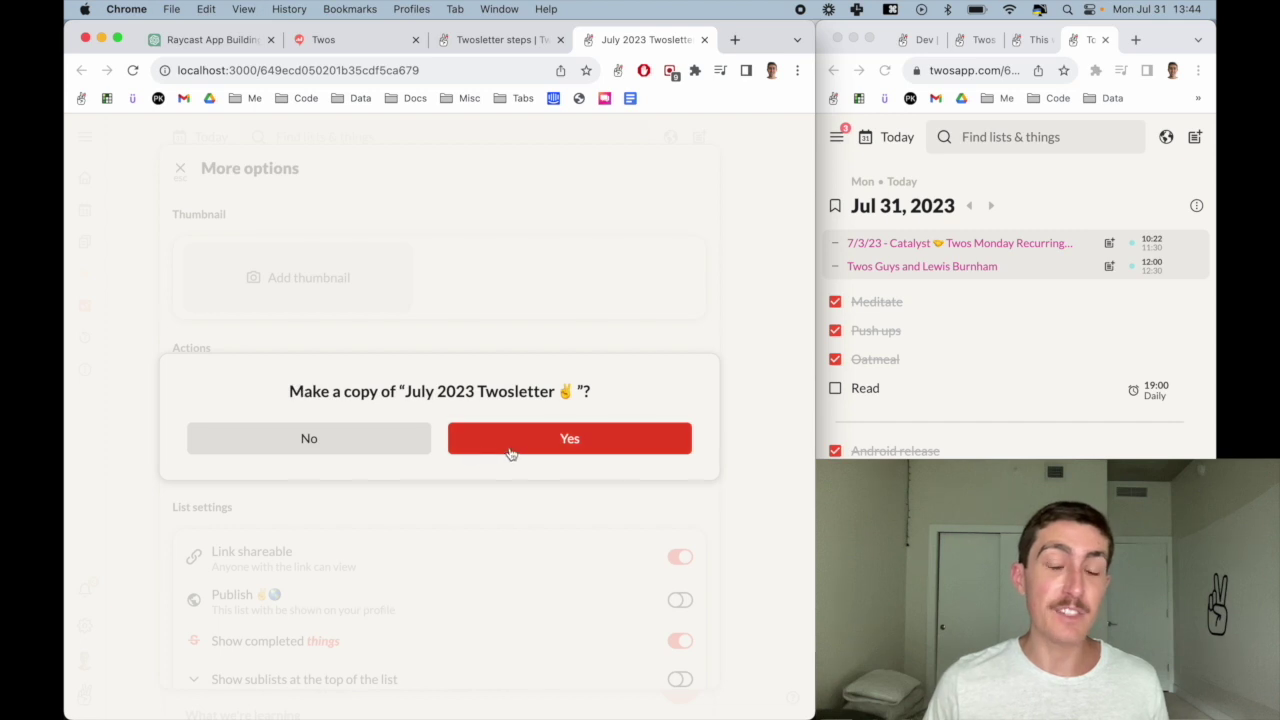
left_click(512, 446)
Step: Rename the copied list as August 2023 Twosletter, keeping the peace-sign emoji and removing the word "copy"
left_click(473, 226)
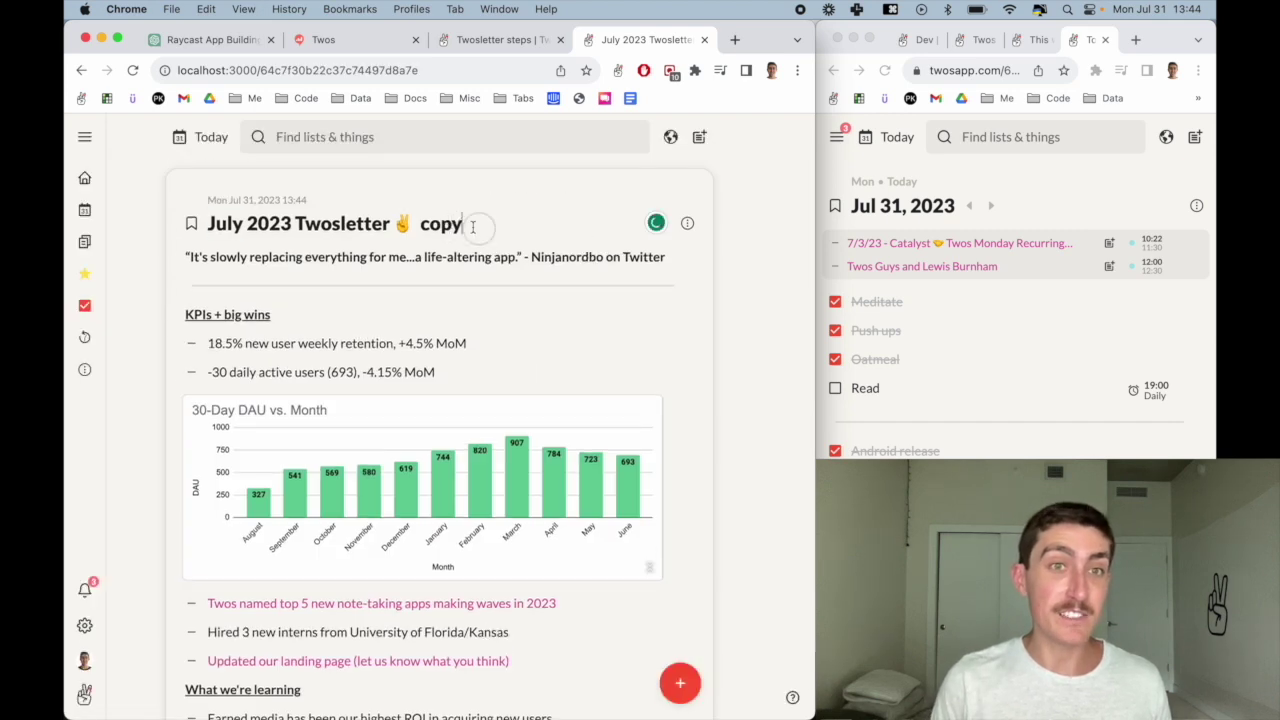
left_click(245, 223)
key("alt+BackSpace")
type("August")
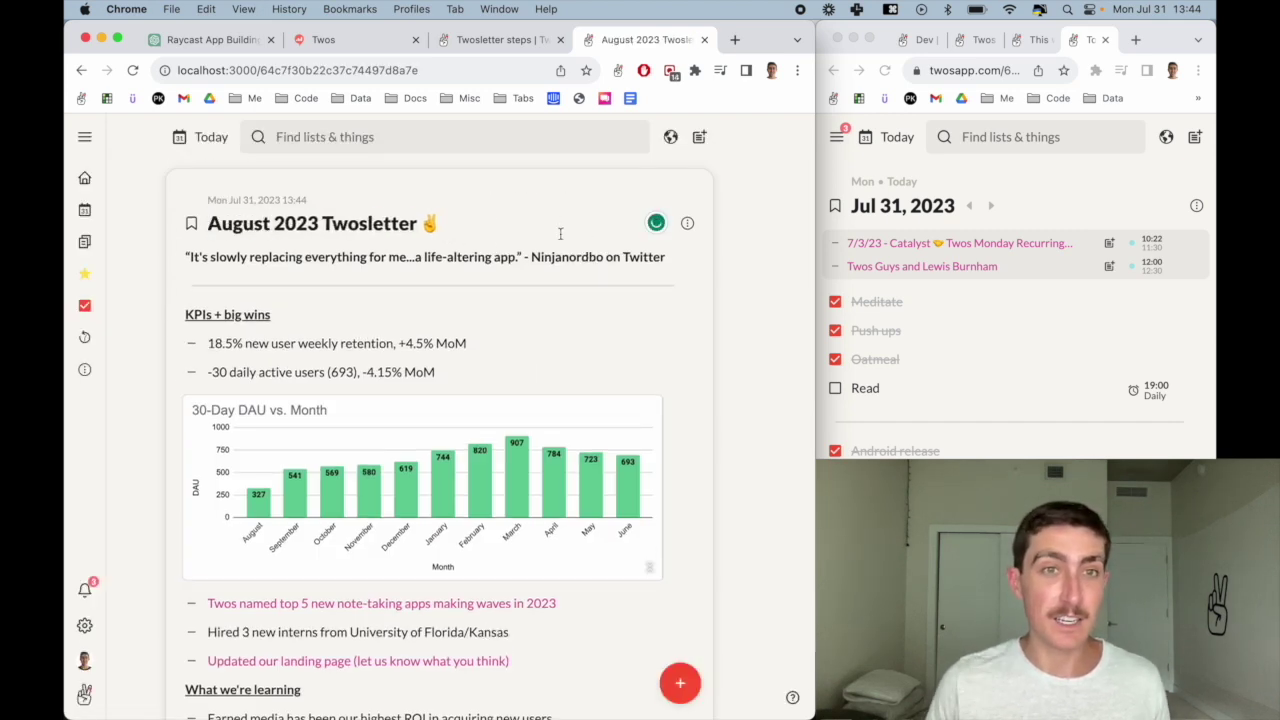
Step: Change the month in the roadmap and marketing plan headings of the copied newsletter to August
scroll(229, 384, "down", 15)
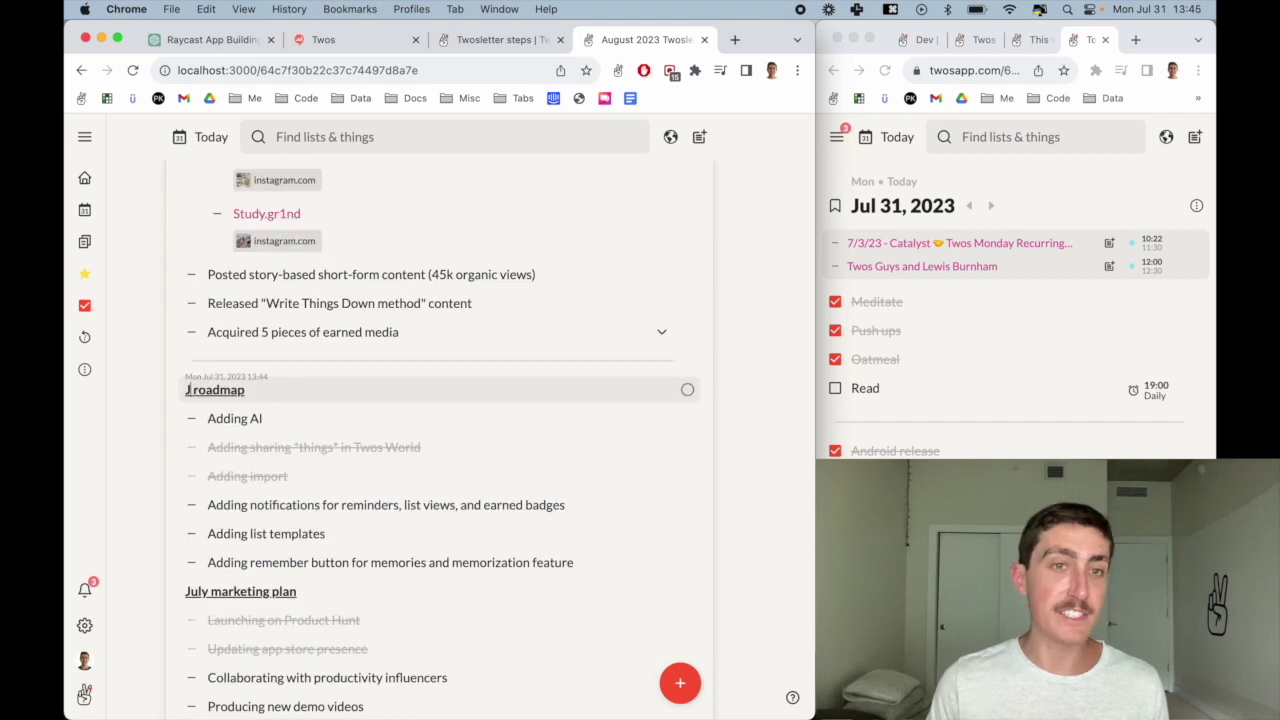
type("st")
scroll(229, 384, "down", 5)
left_click(213, 232)
key("BackSpace")
key("BackSpace")
key("BackSpace")
key("BackSpace")
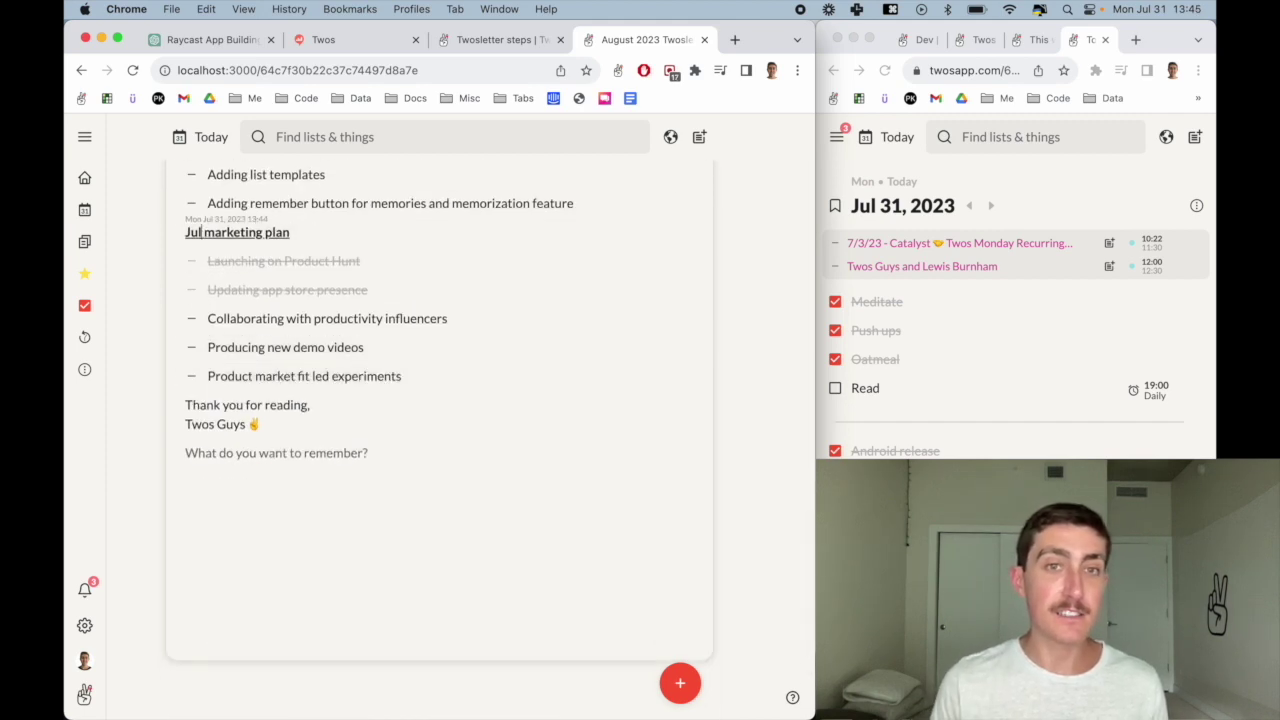
type("August")
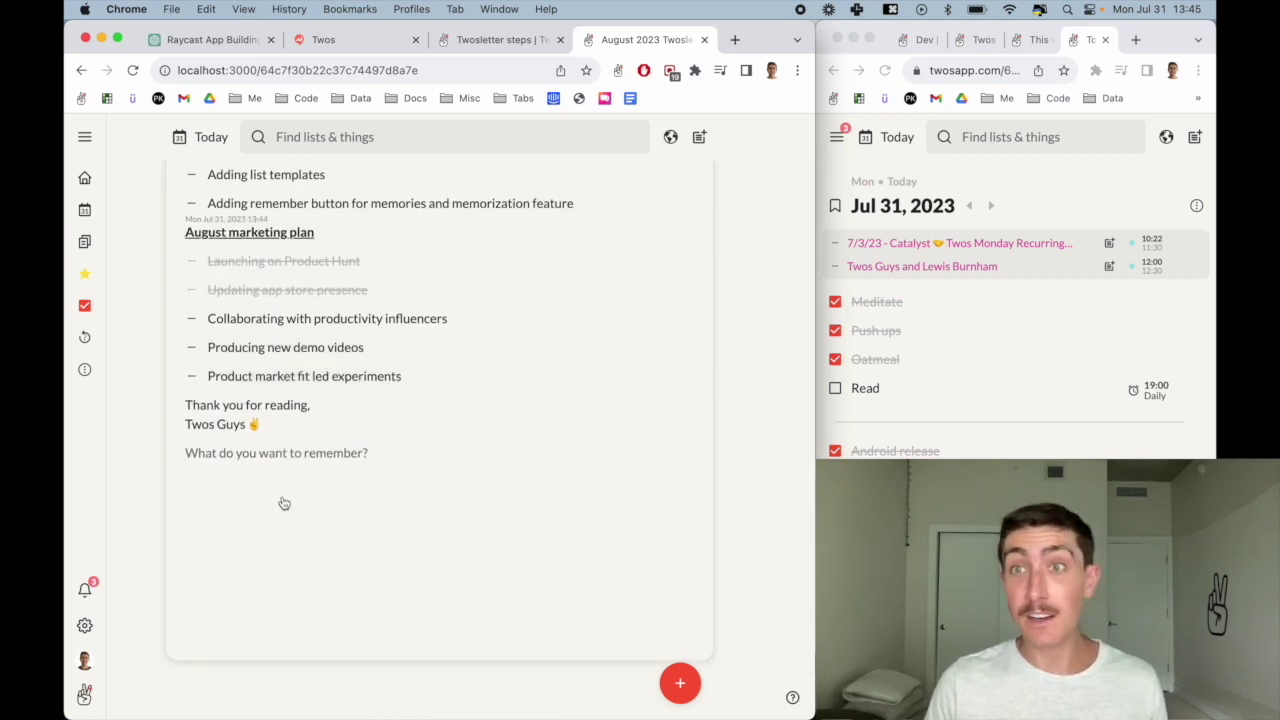
Step: Move the August 2023 Twosletter tab into the second browser window and mark "Duplicate old Twosletter" as complete in the Twosletter steps
left_click_drag(880, 92, 1086, 51)
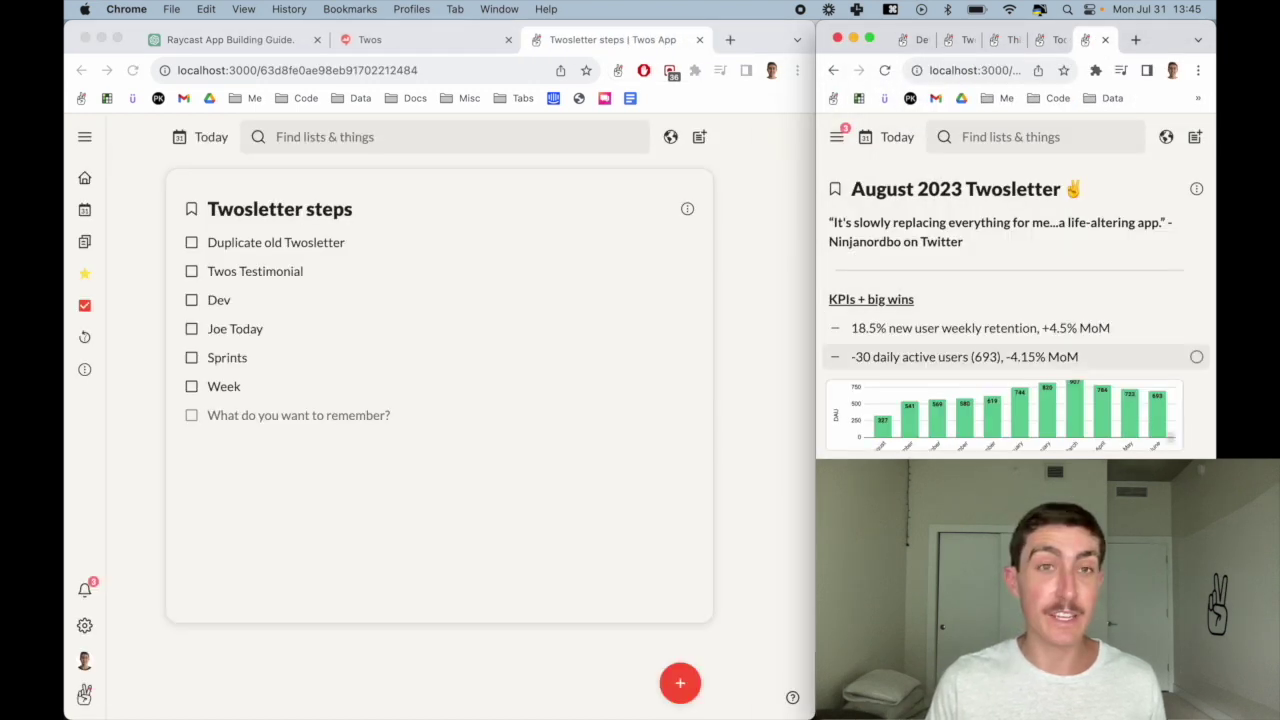
left_click(194, 244)
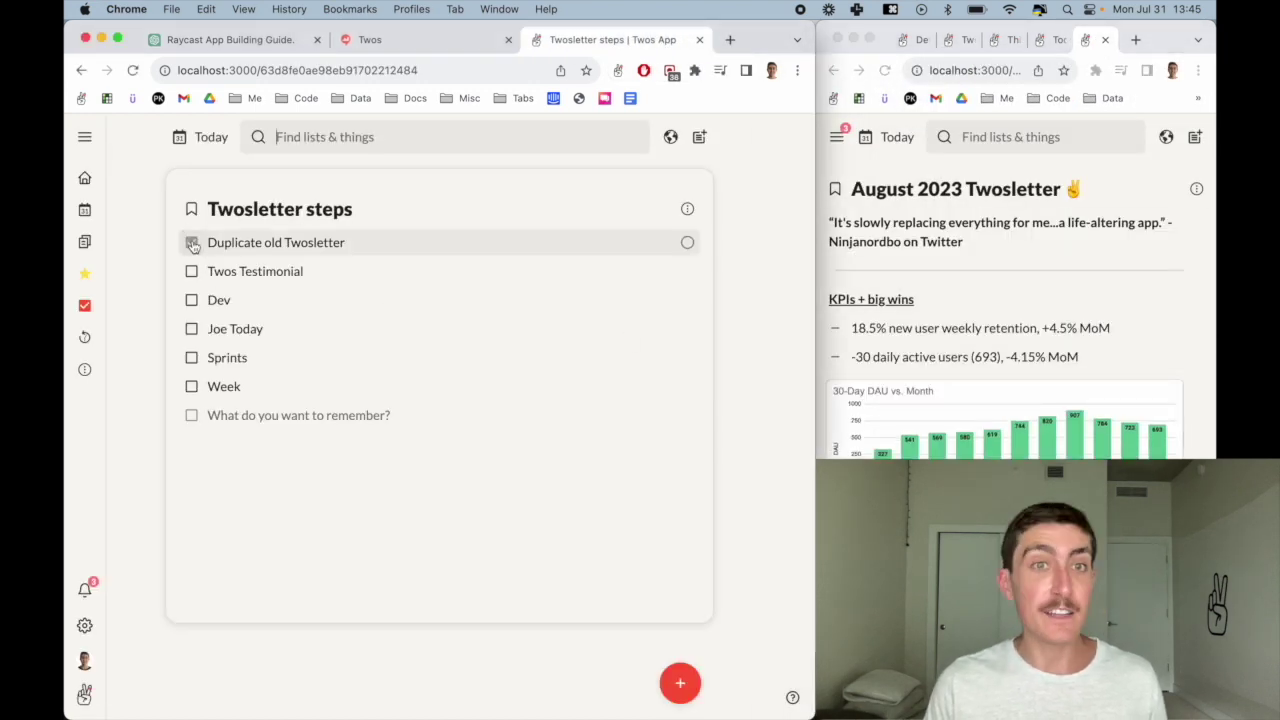
left_click(192, 243)
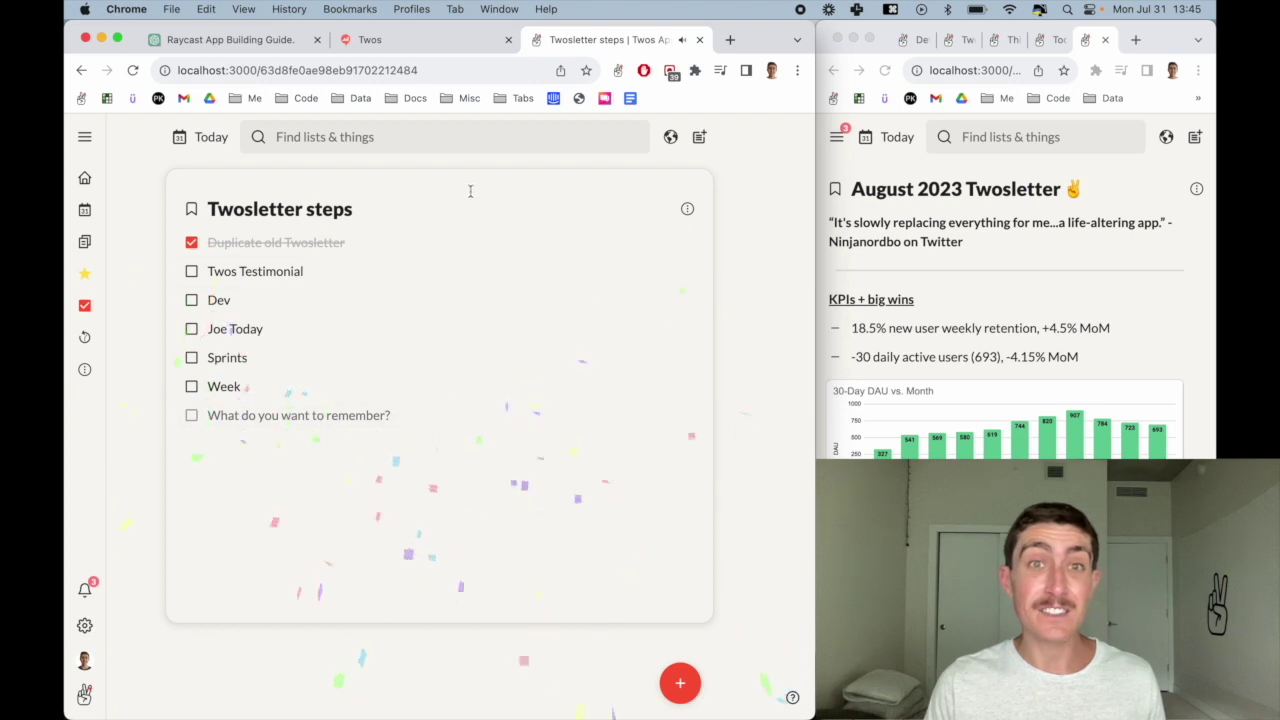
Step: Search for "twos test" and open the Twos testimonials list in a new tab
left_click(476, 141)
type("twos test")
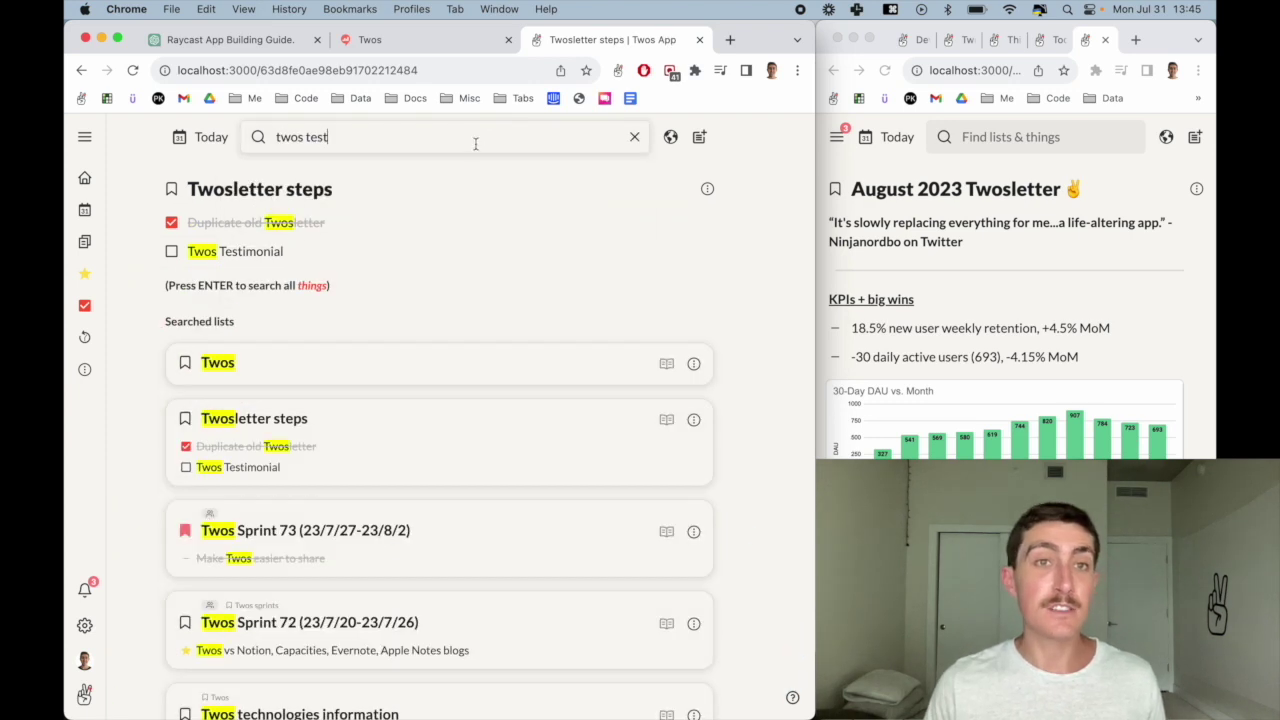
left_click(414, 346, "super")
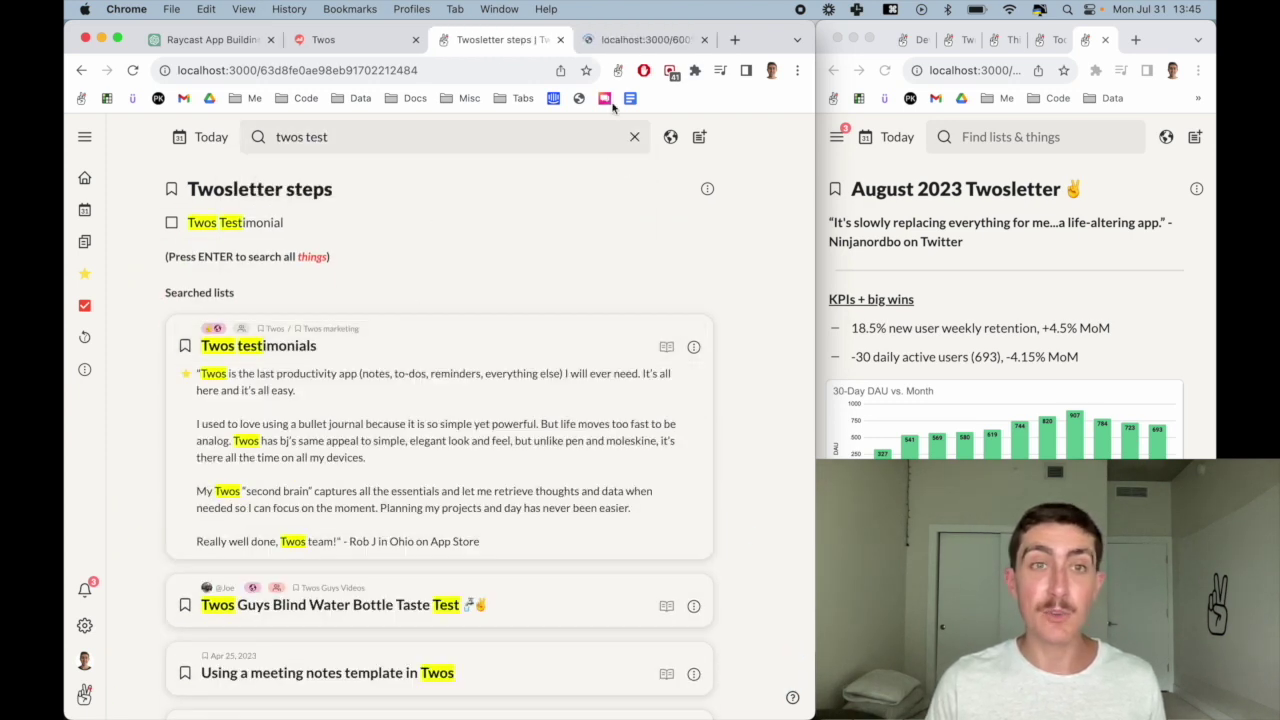
left_click(634, 137)
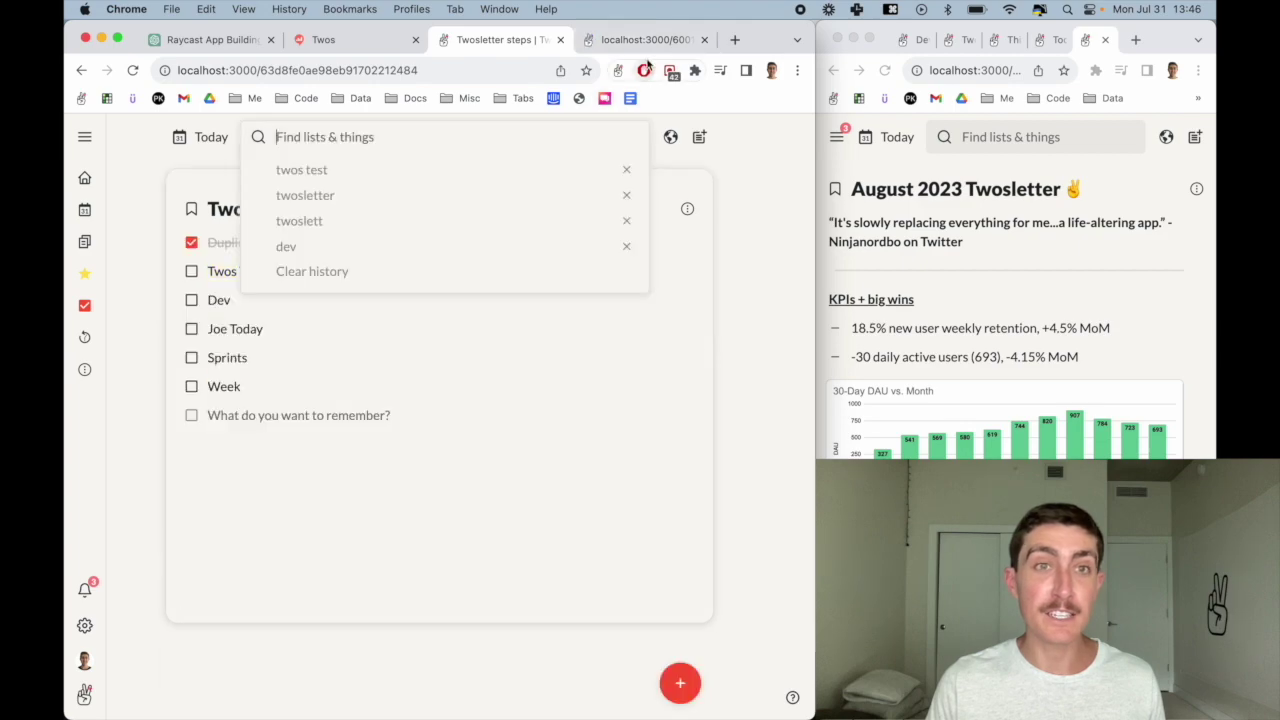
left_click(645, 40)
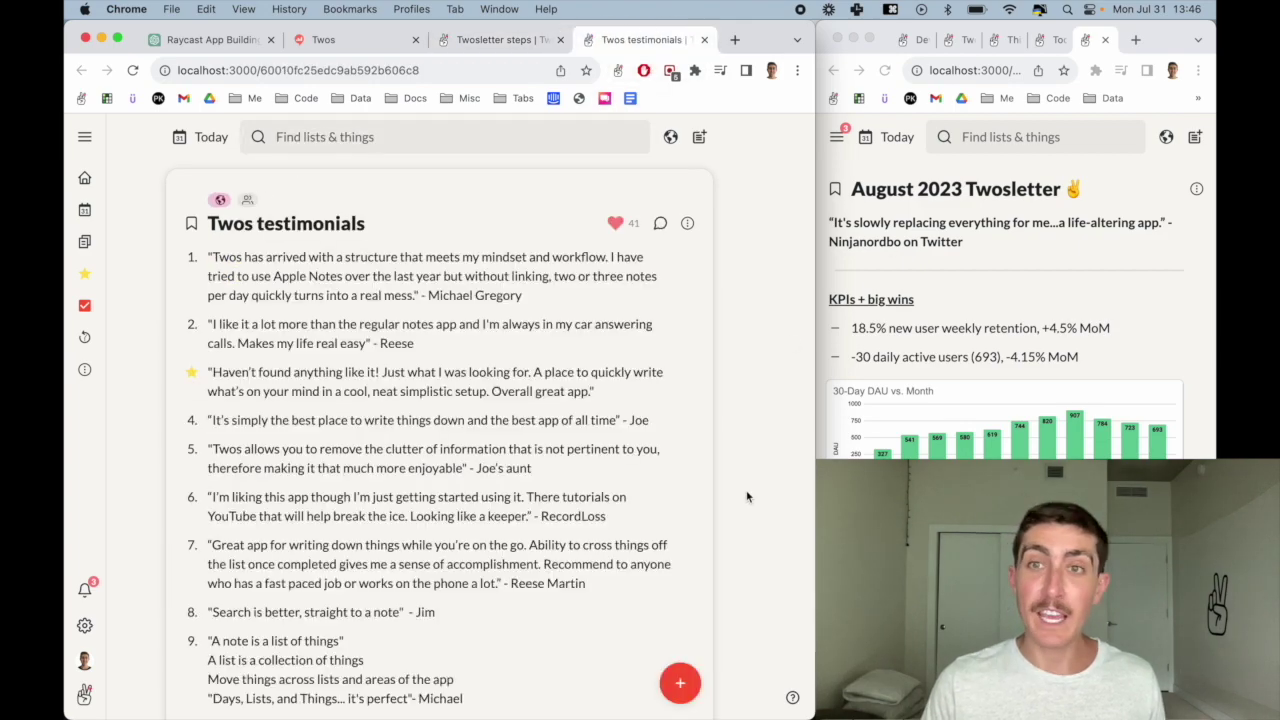
Step: Replace the August Twosletter's testimonial with "All in a simple, powerful app that brings a new way to remember everything. I use it every day with pleasure."
scroll(740, 495, "down", 15)
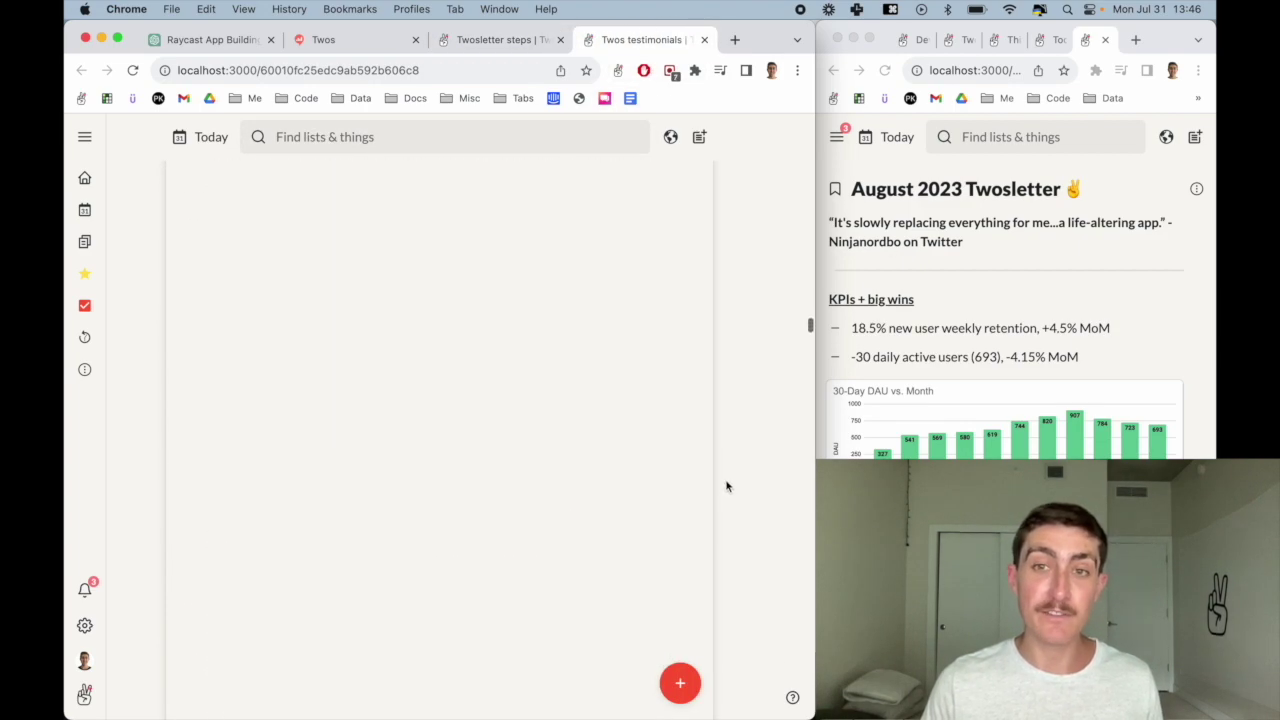
scroll(737, 478, "up", 10)
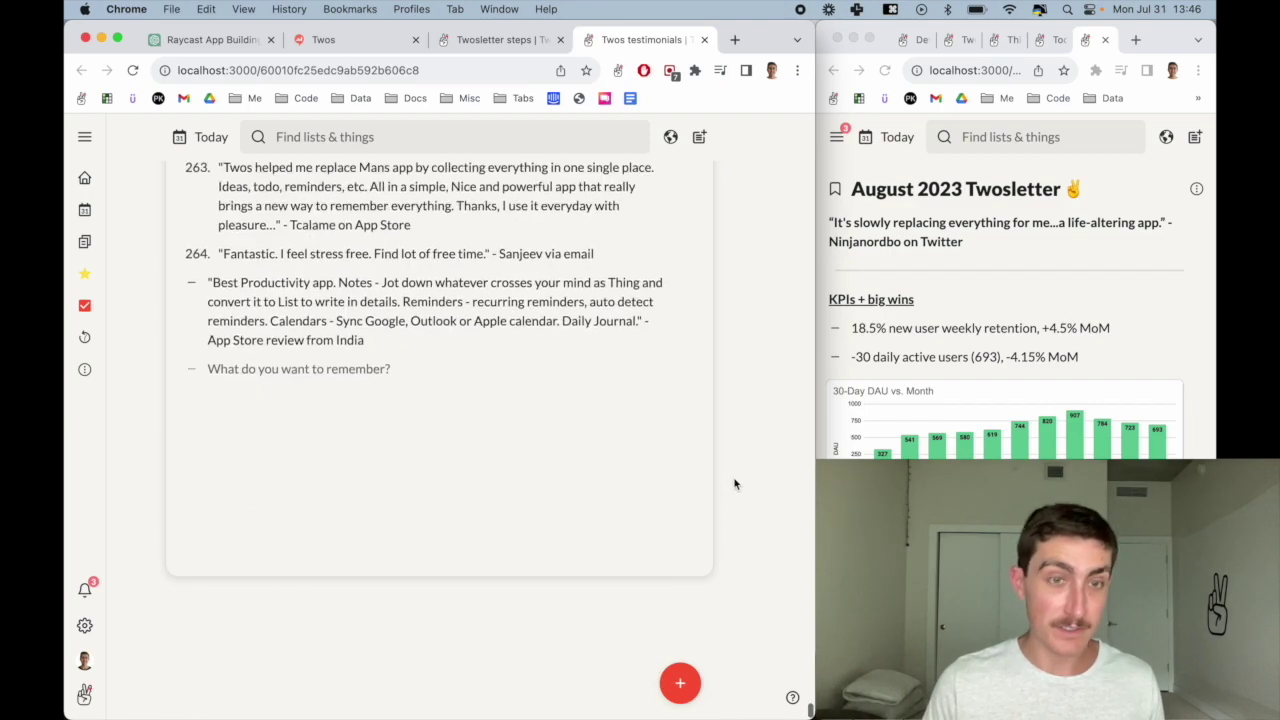
scroll(435, 515, "up", 5)
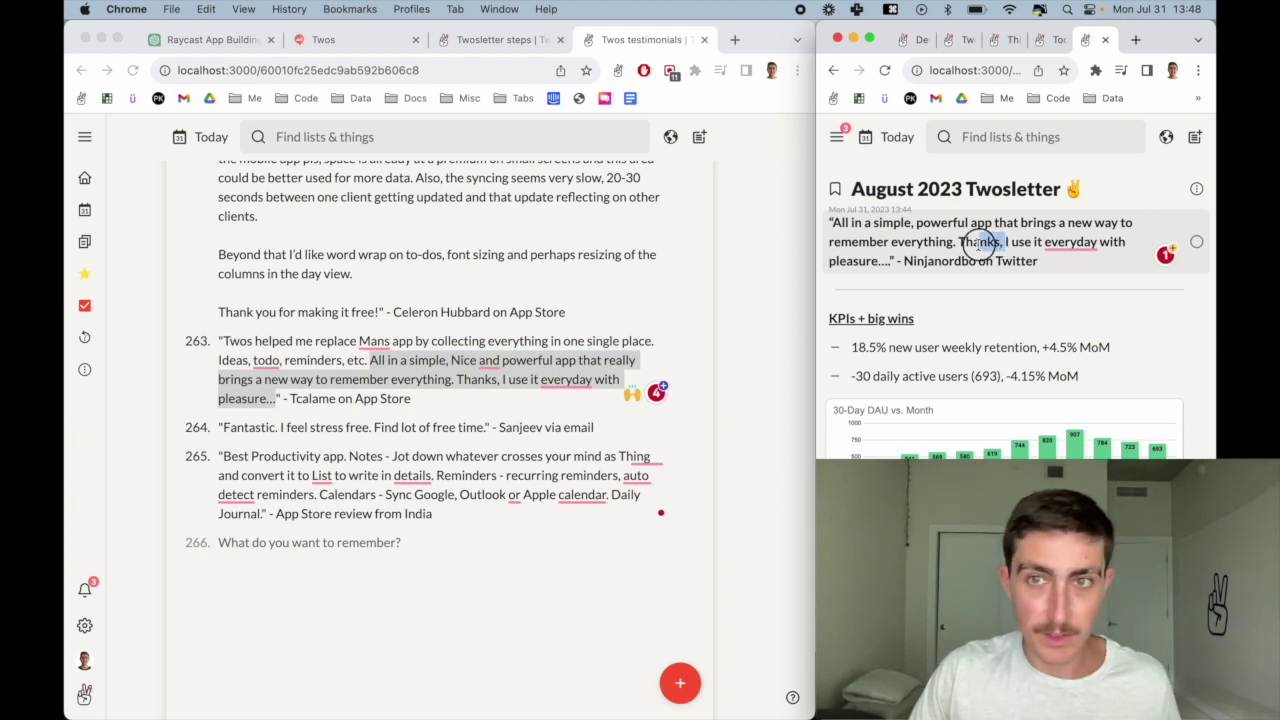
double_click(985, 241)
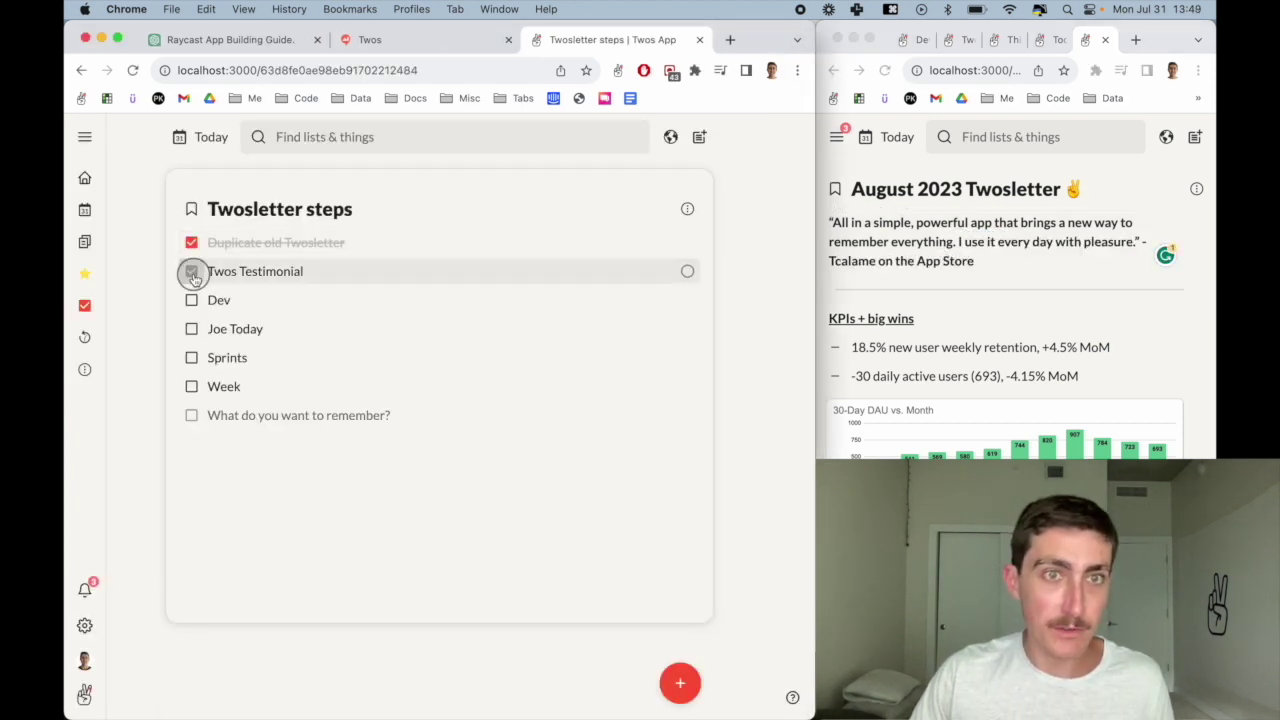
Step: Mark "Twos Testimonial" as complete, and search for "dev" to open the Dev list in a new tab
left_click(192, 272)
left_click(391, 140)
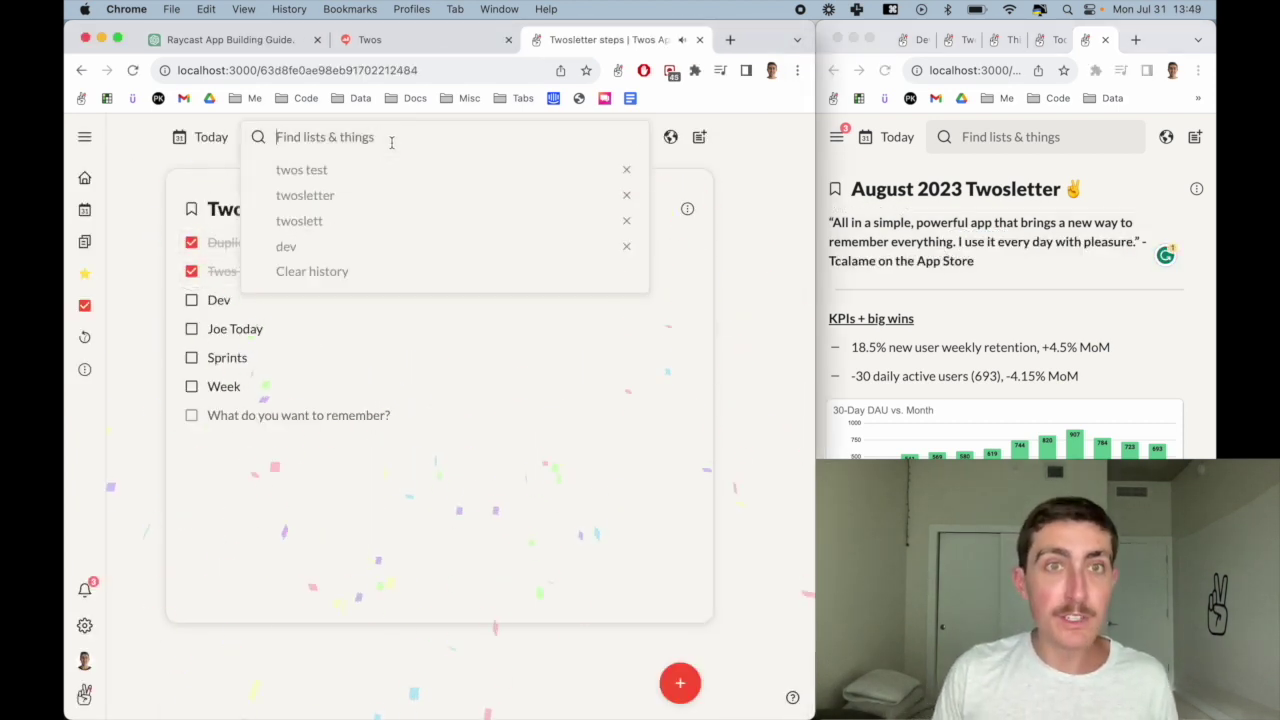
type("dev")
left_click(343, 347, "super")
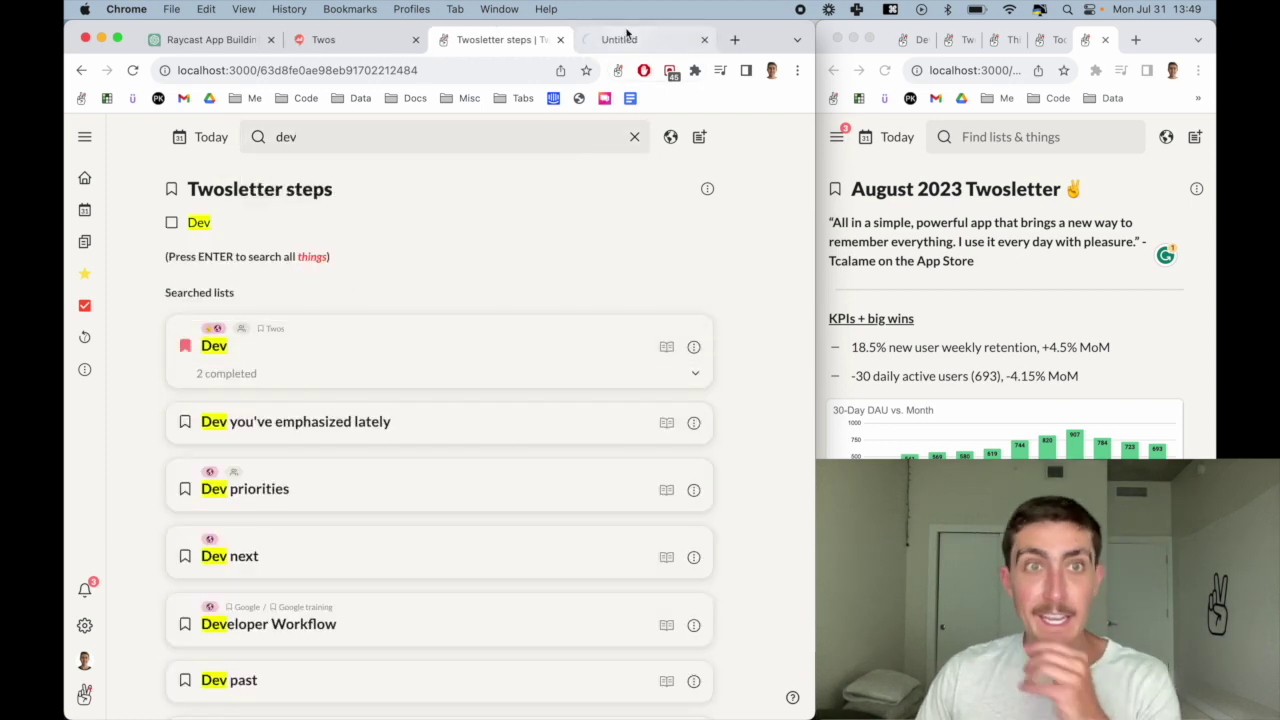
left_click(615, 41)
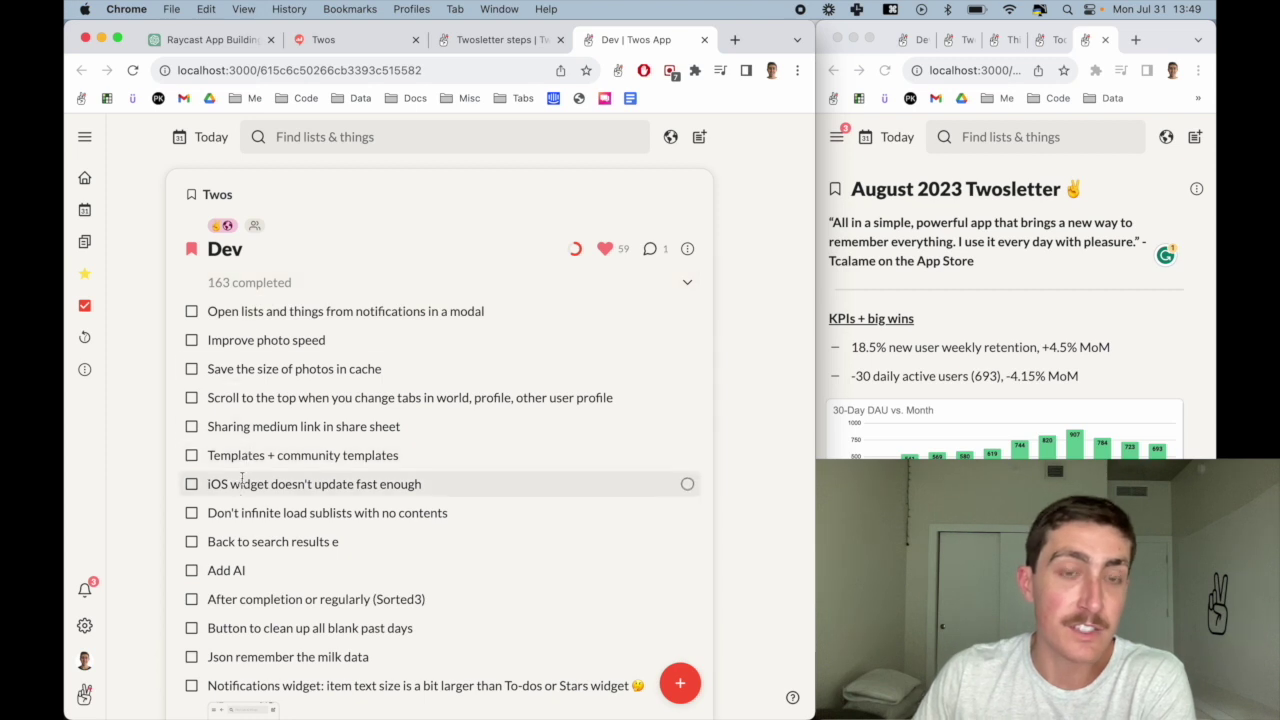
Step: Expand the completed things in the Dev list, and delete the seven old entries under Product improvements in the August Twosletter
left_click(256, 292)
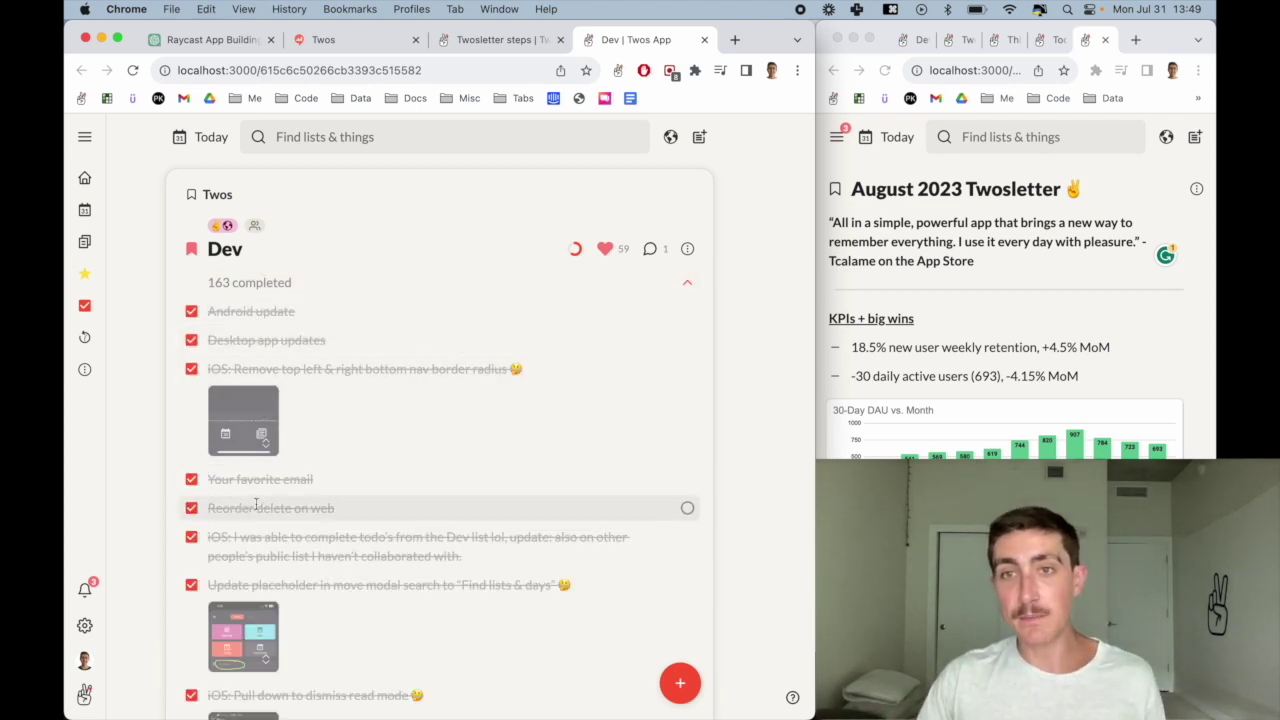
scroll(1010, 300, "down", 10)
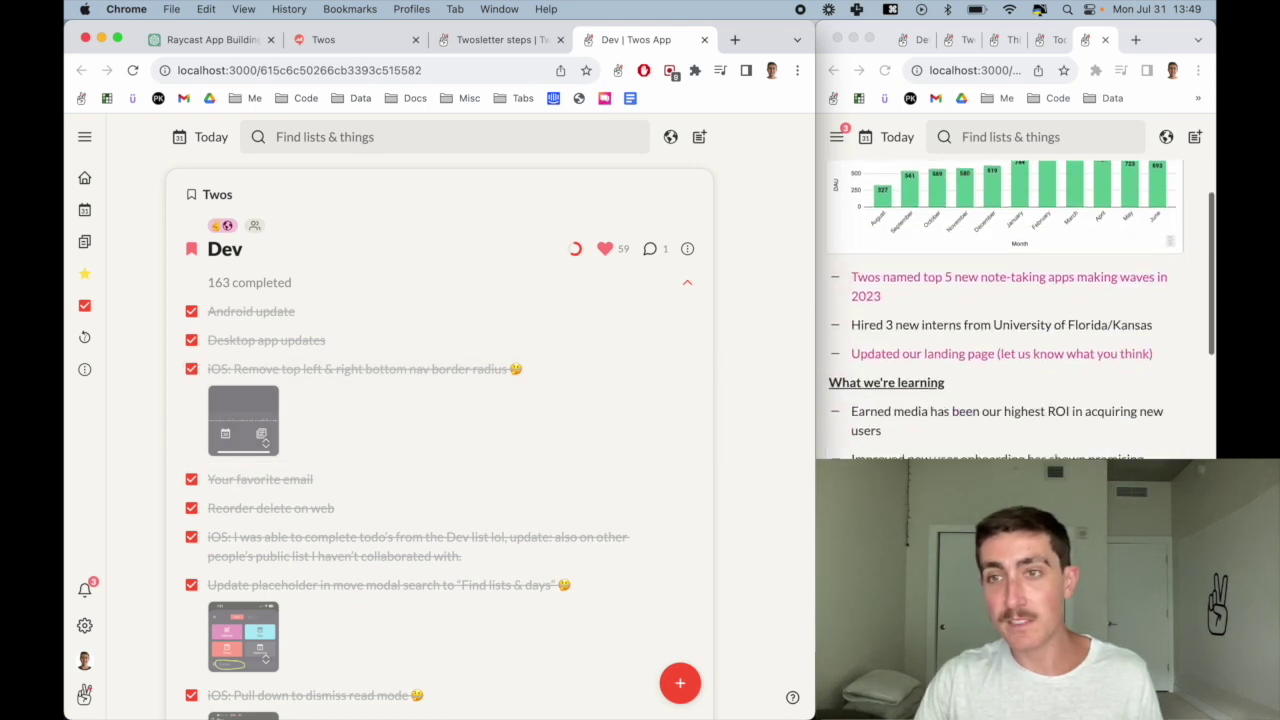
left_click_drag(941, 382, 941, 450)
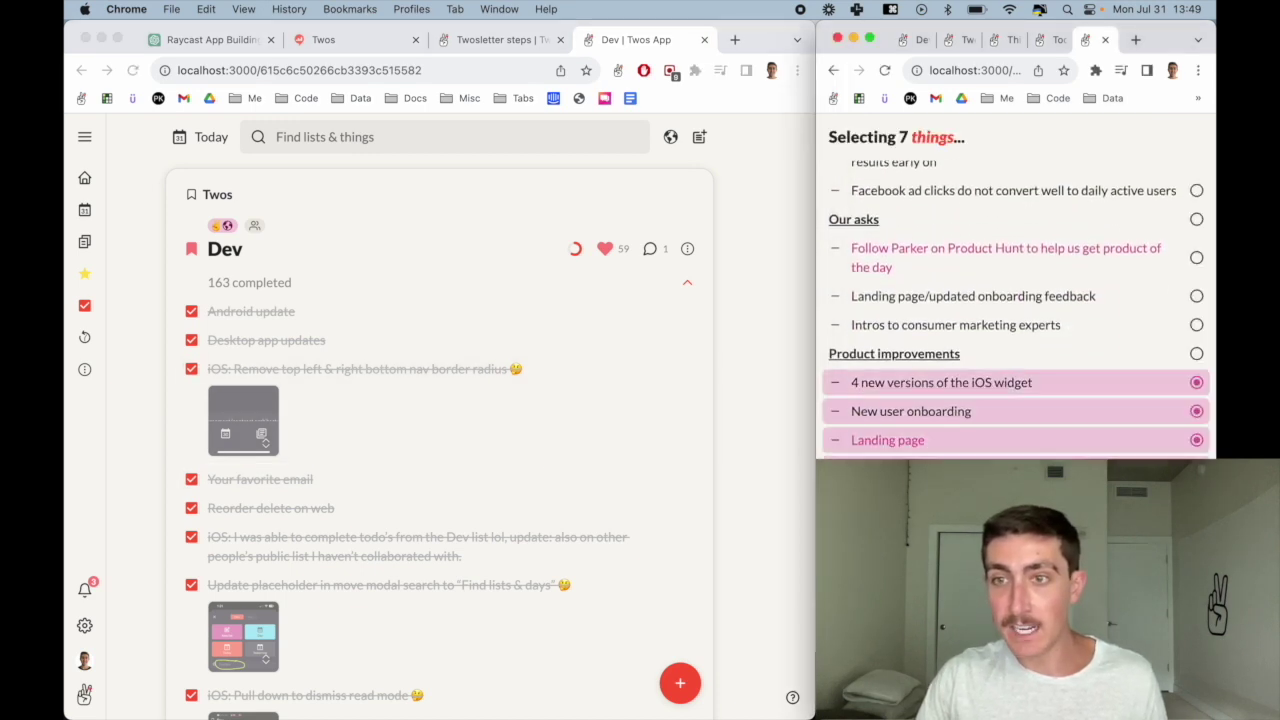
key("Delete")
left_click(1058, 436)
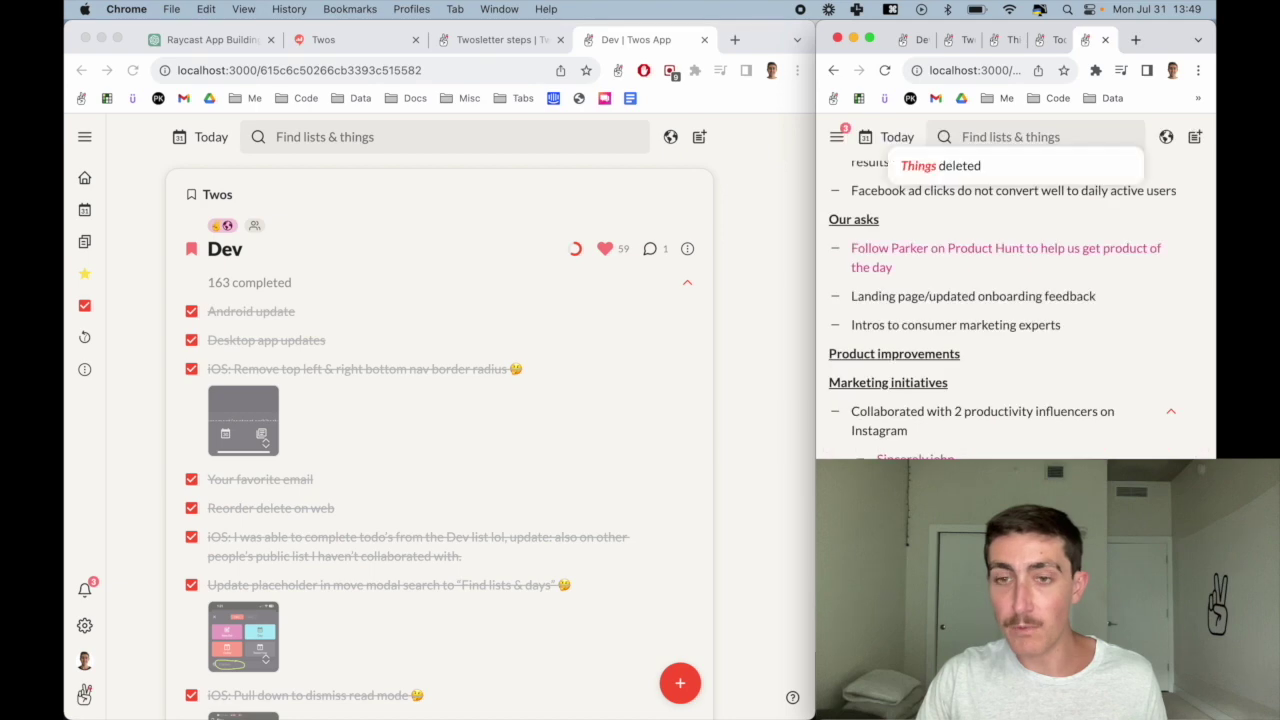
Step: Review the completed Dev things and list sharing *things*, the new import formats, comments, and saved colors under Product improvements in the Twosletter
scroll(1020, 300, "down", 5)
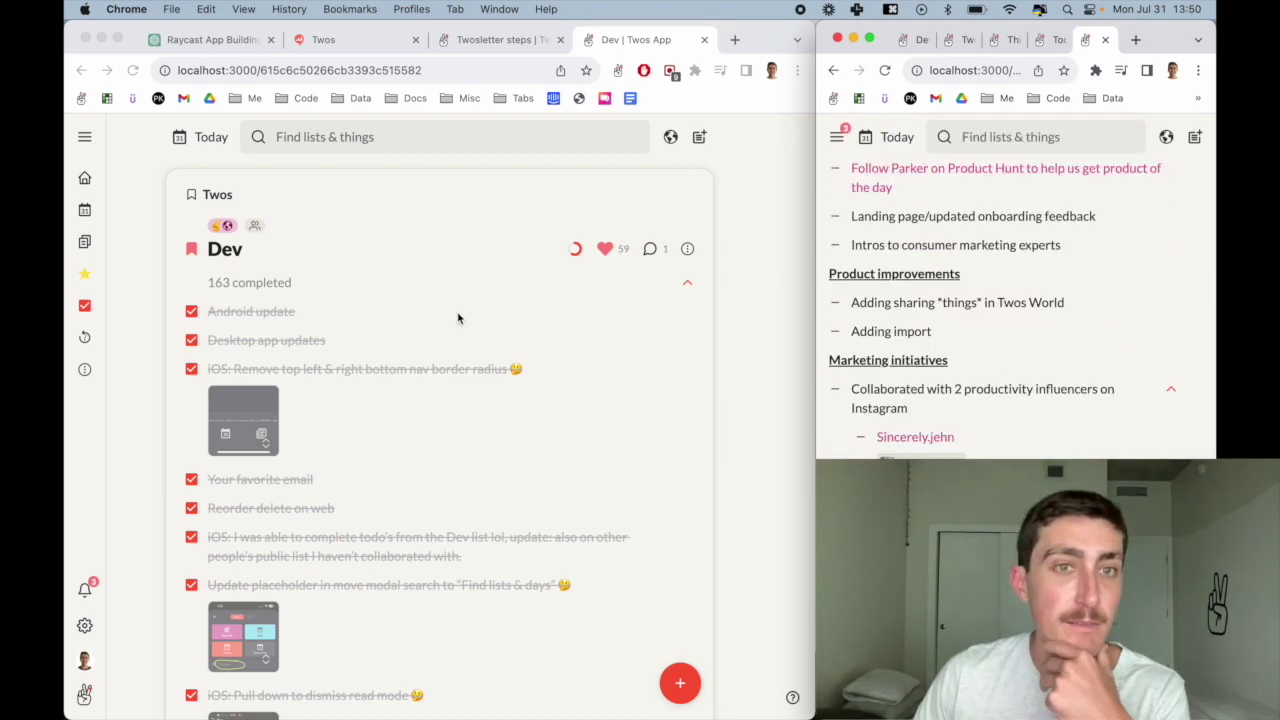
scroll(437, 326, "down", 10)
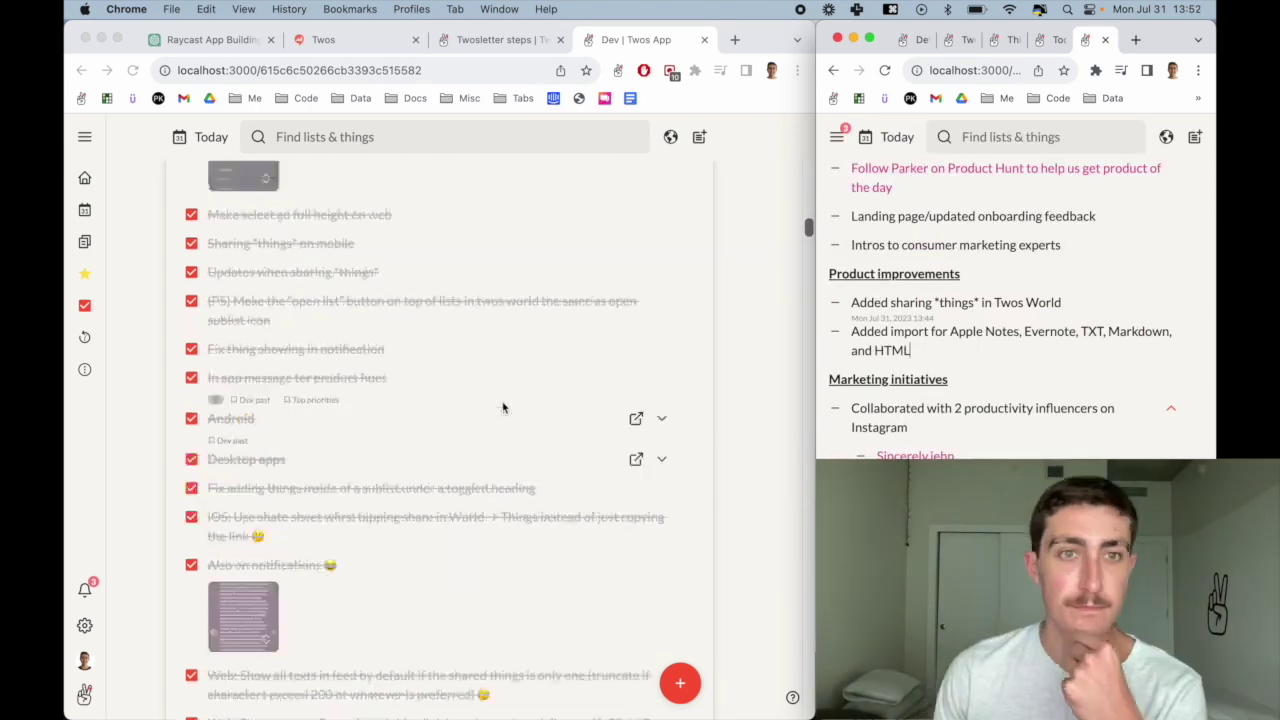
scroll(505, 406, "down", 5)
scroll(505, 406, "down", 5)
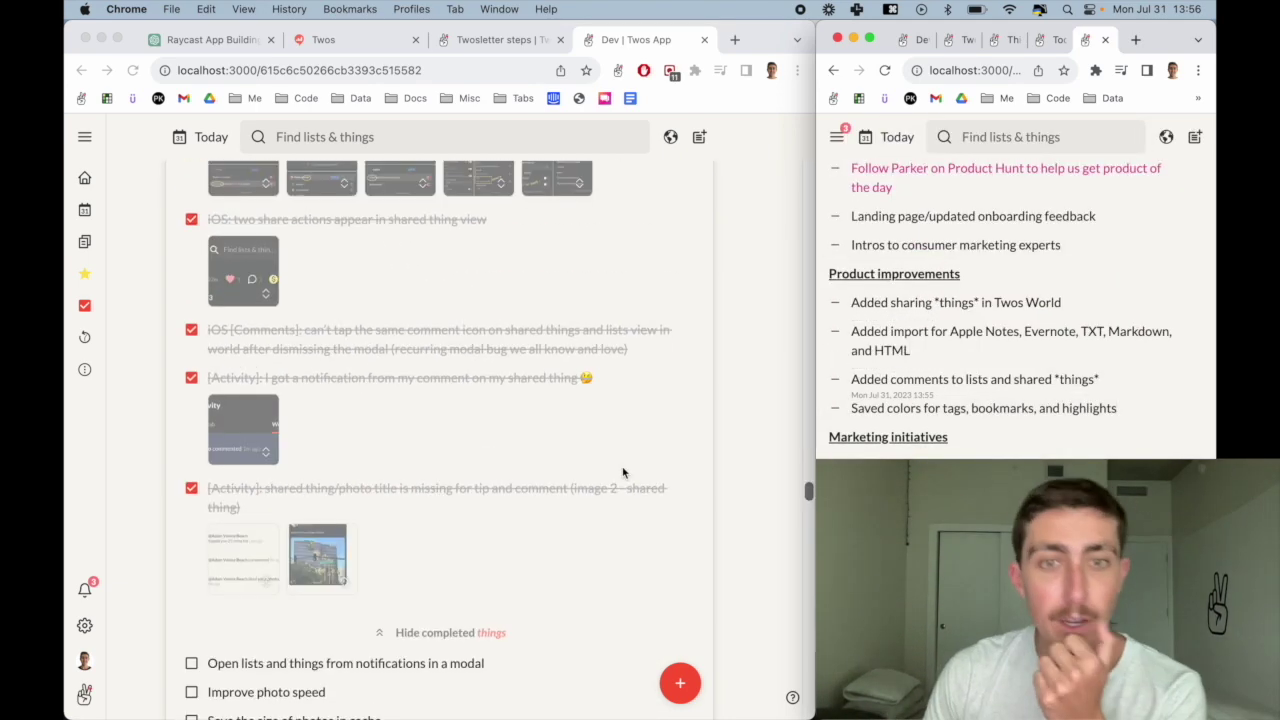
scroll(519, 537, "down", 3)
scroll(560, 497, "up", 2)
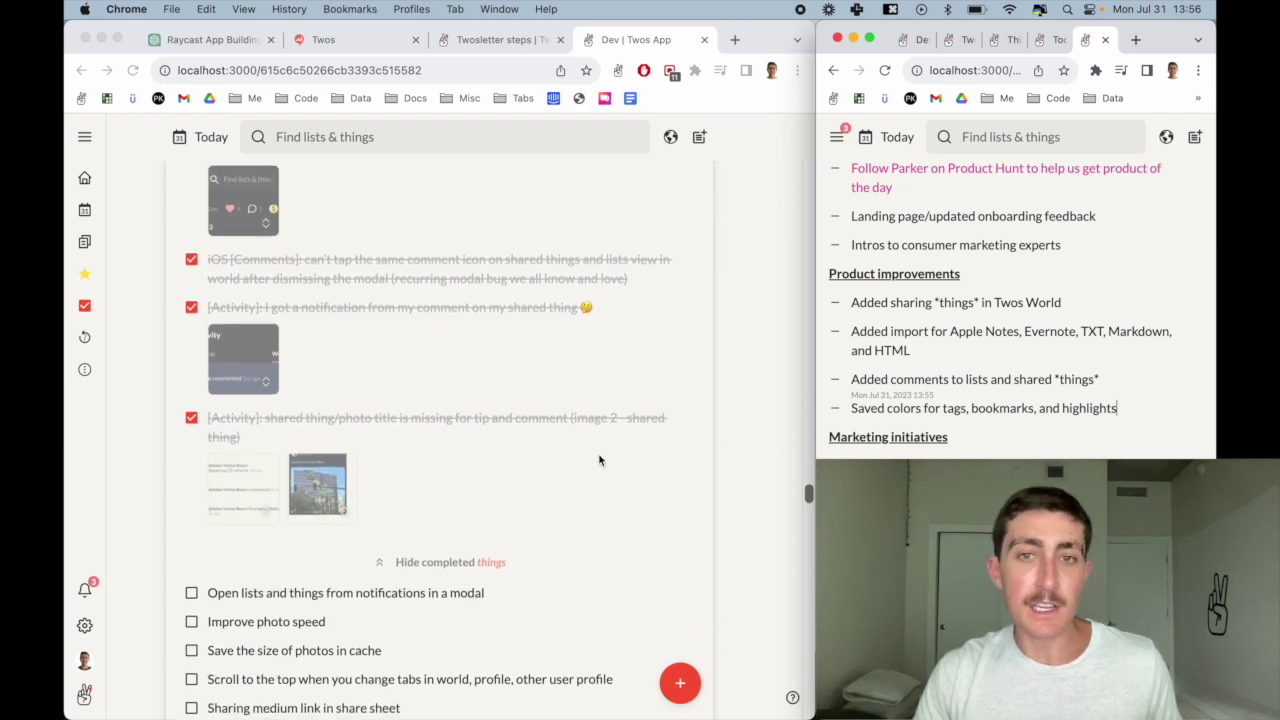
Step: Select all completed things in the Dev list and move them to the "Dev past" list
left_click(657, 491)
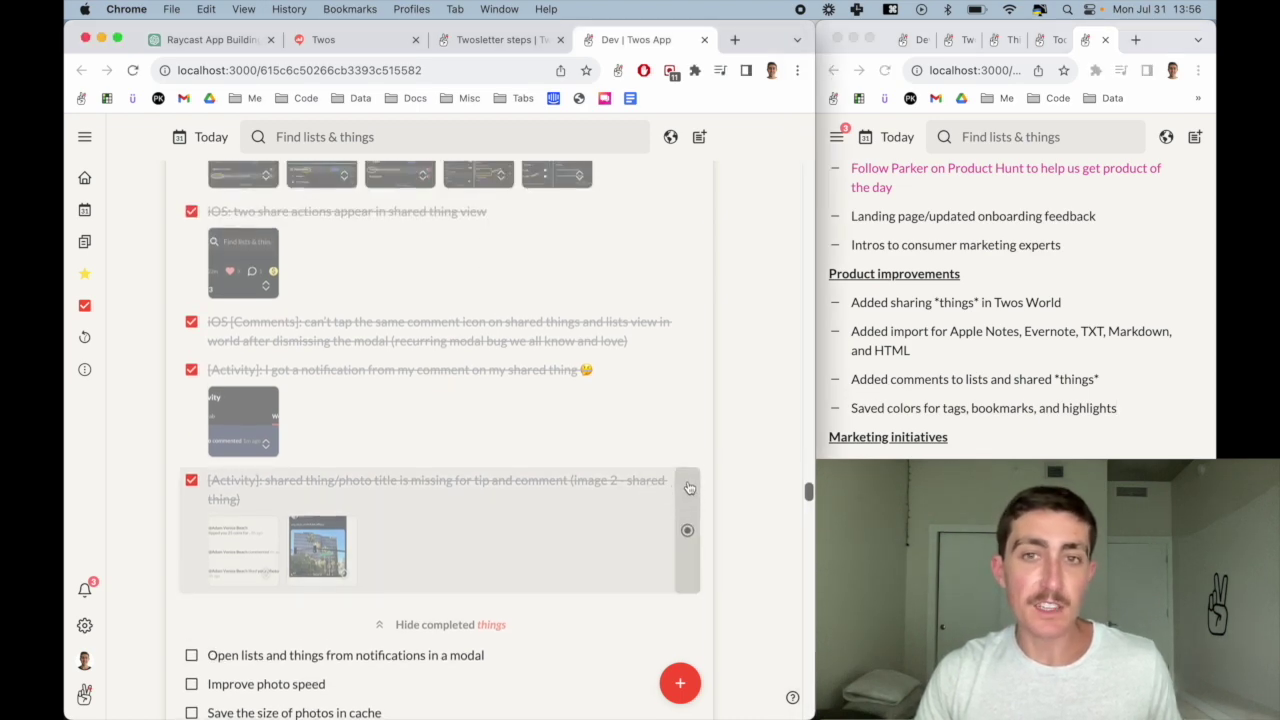
left_click(688, 520)
scroll(705, 503, "up", 15)
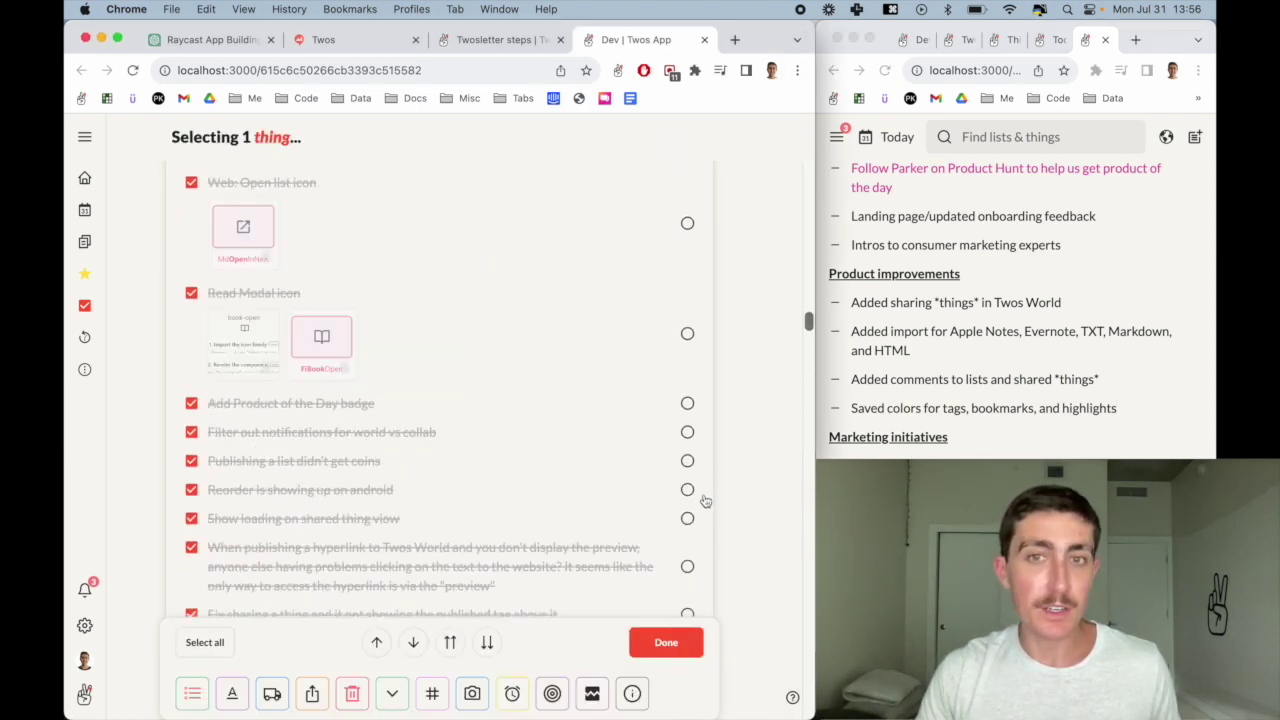
scroll(697, 508, "up", 5)
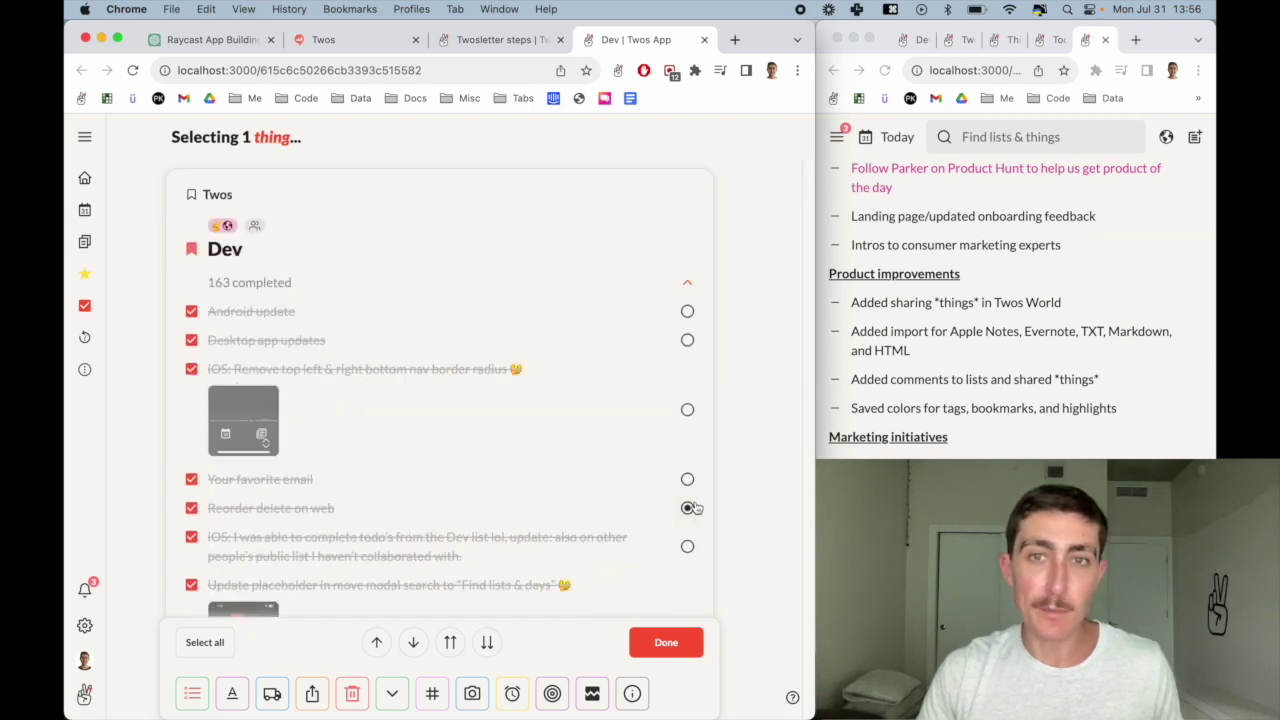
left_click(688, 338, "shift")
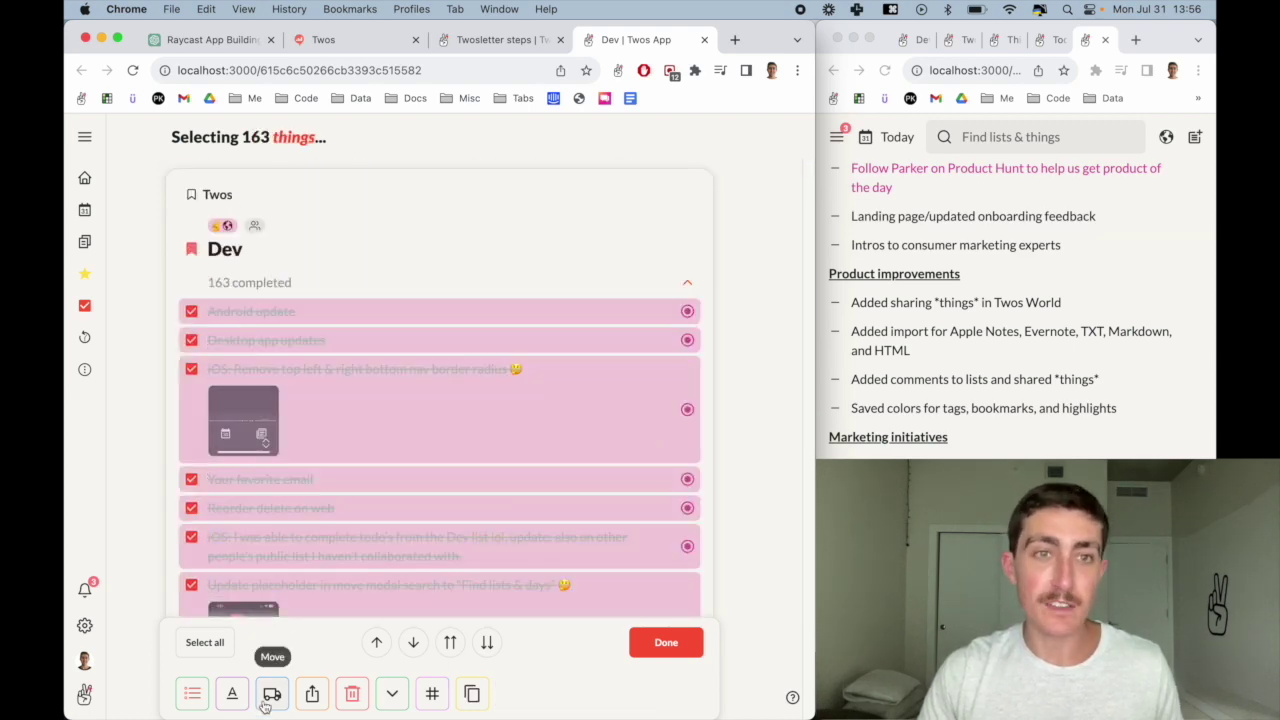
left_click(270, 694)
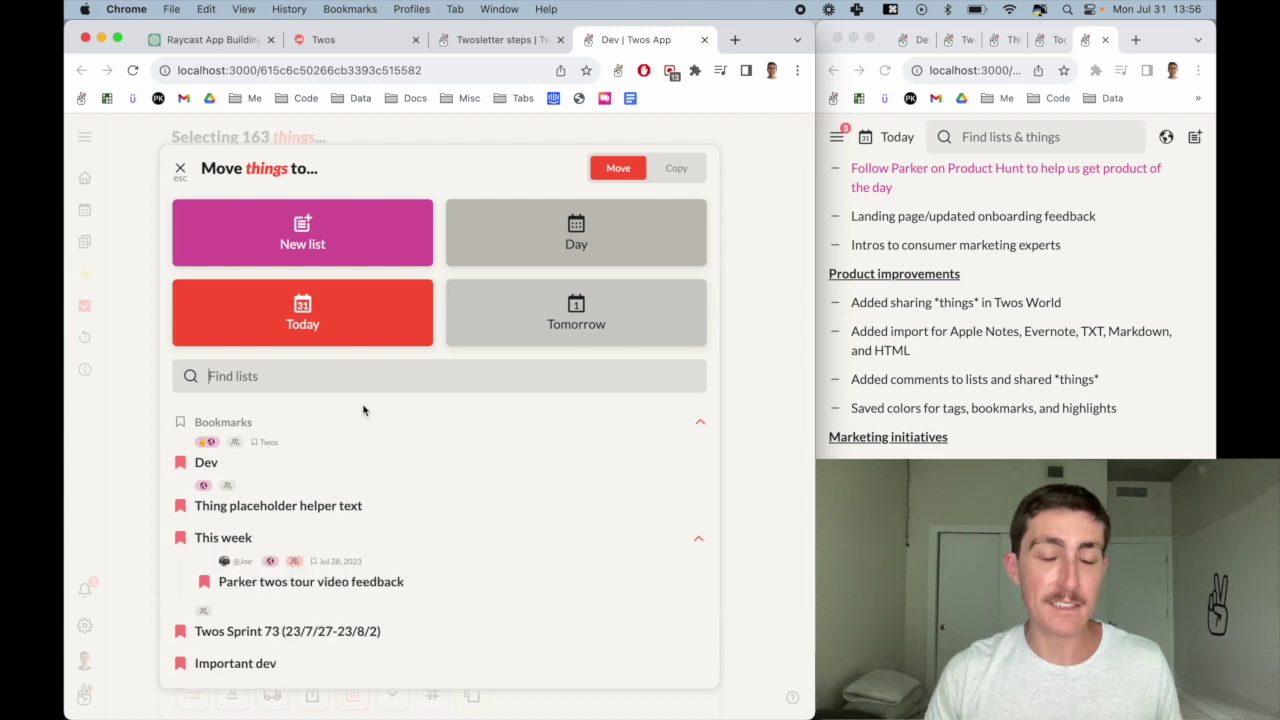
type("dev pas")
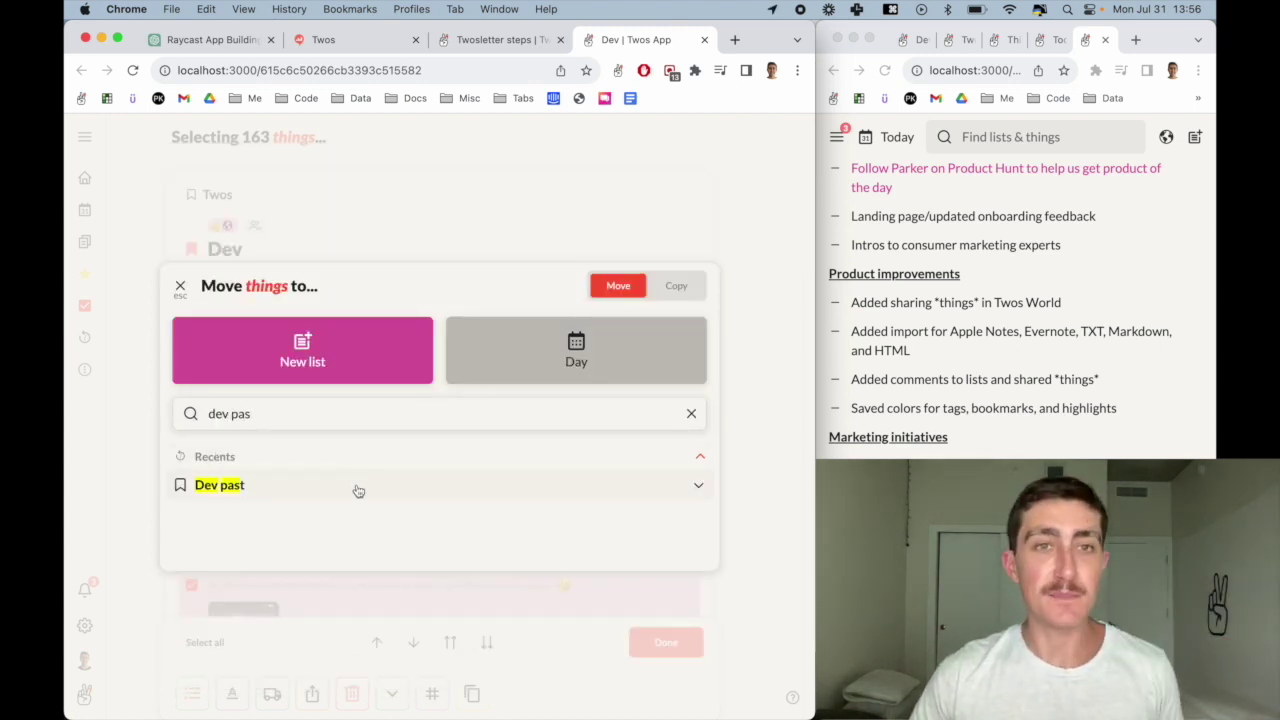
left_click(355, 488)
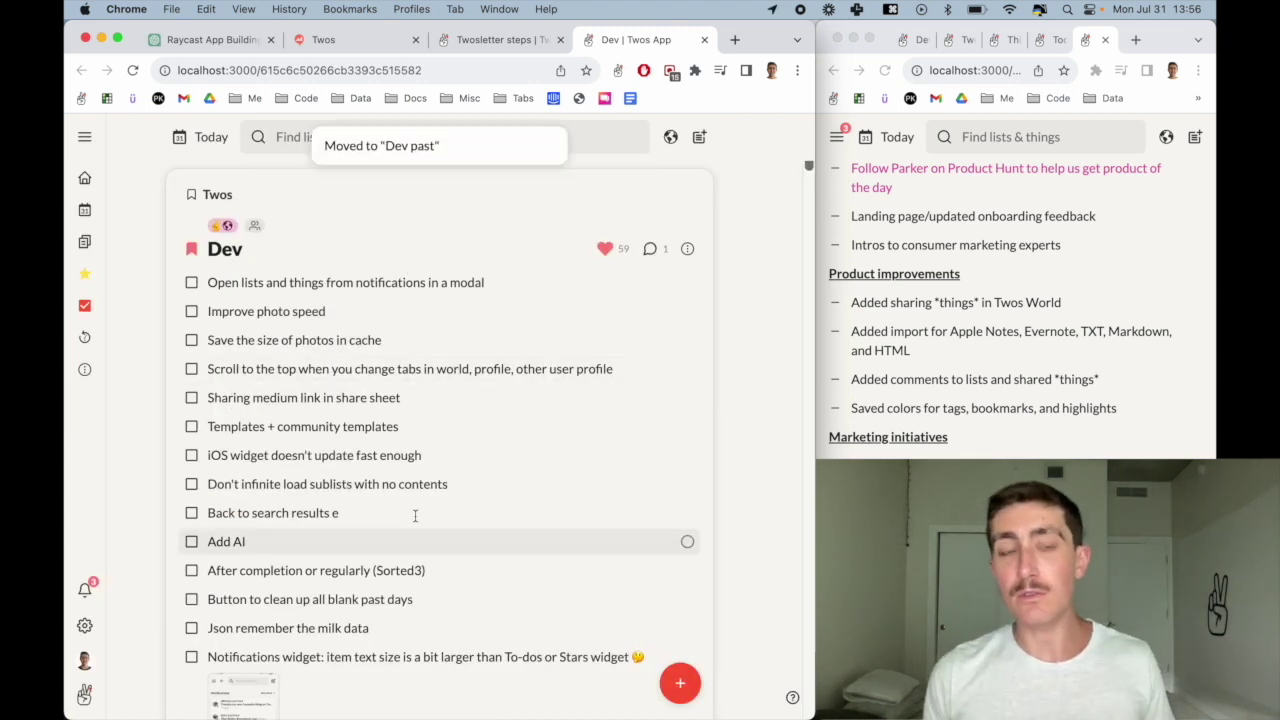
Step: Close the Dev list, mark "Dev" as complete in the Twosletter steps, and open the teammate's Today list in a new tab
left_click(704, 39)
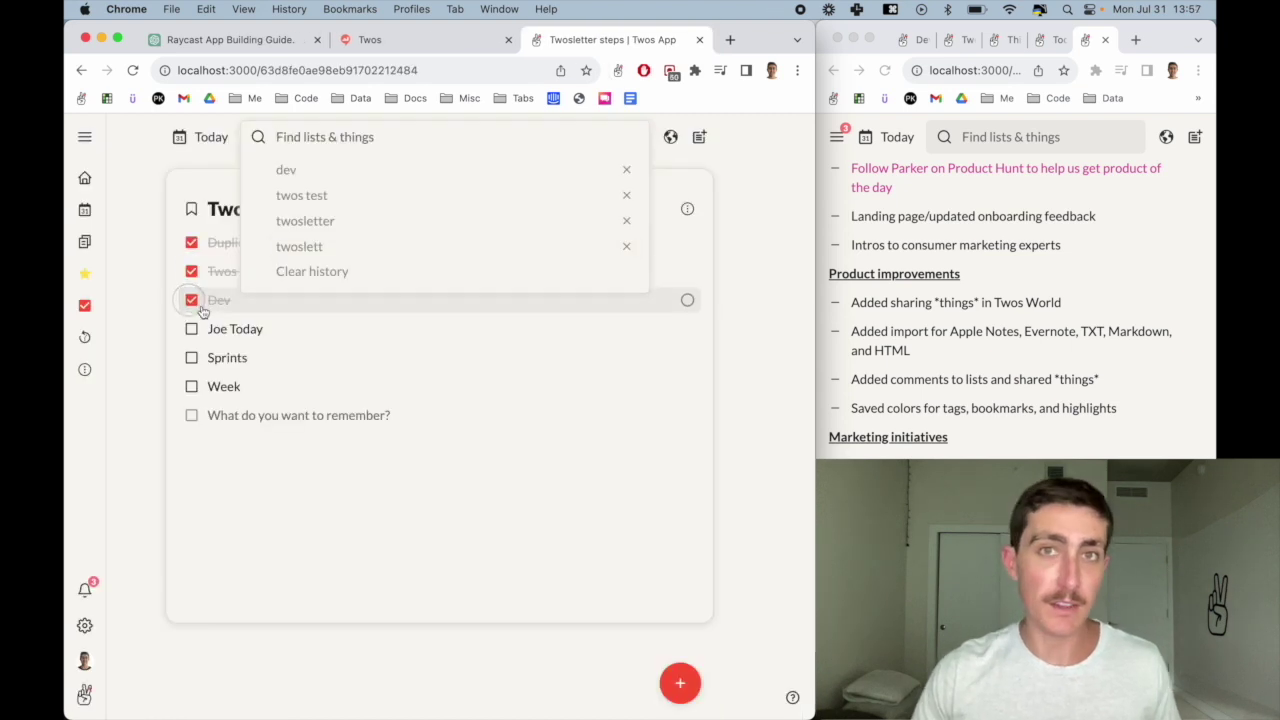
left_click(320, 137)
type("joe t")
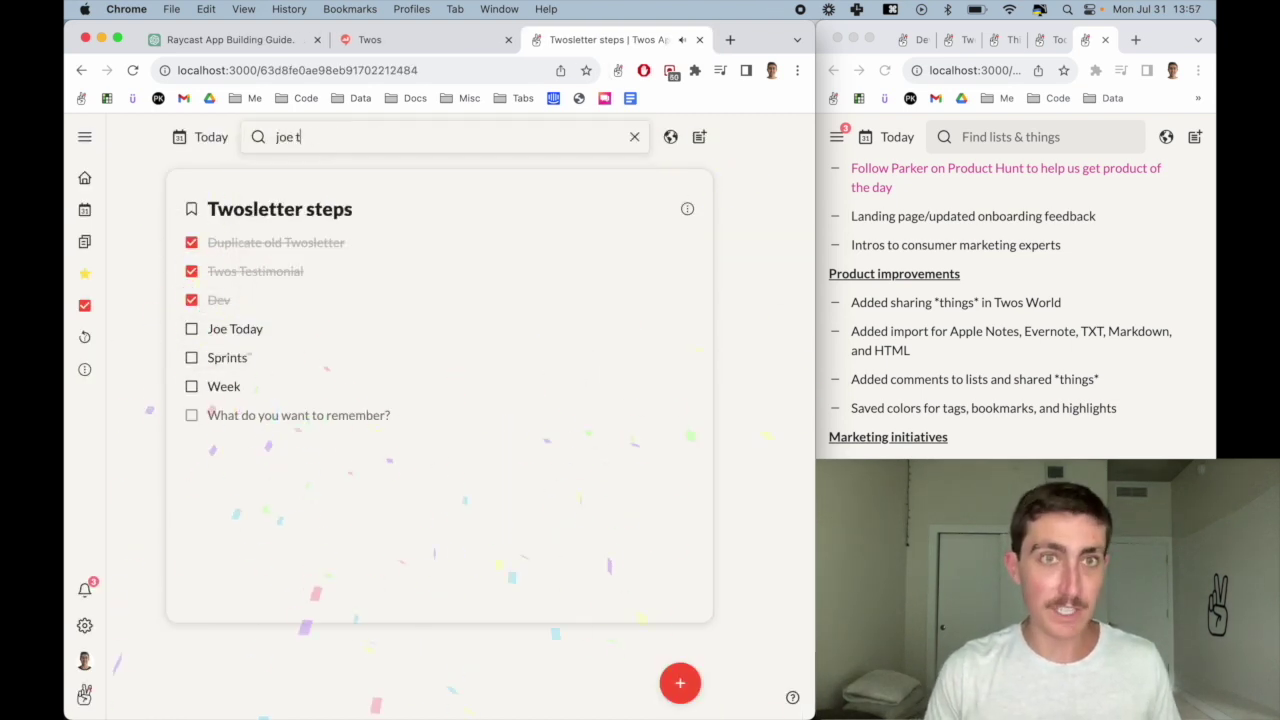
type("oday")
left_click(337, 346, "super")
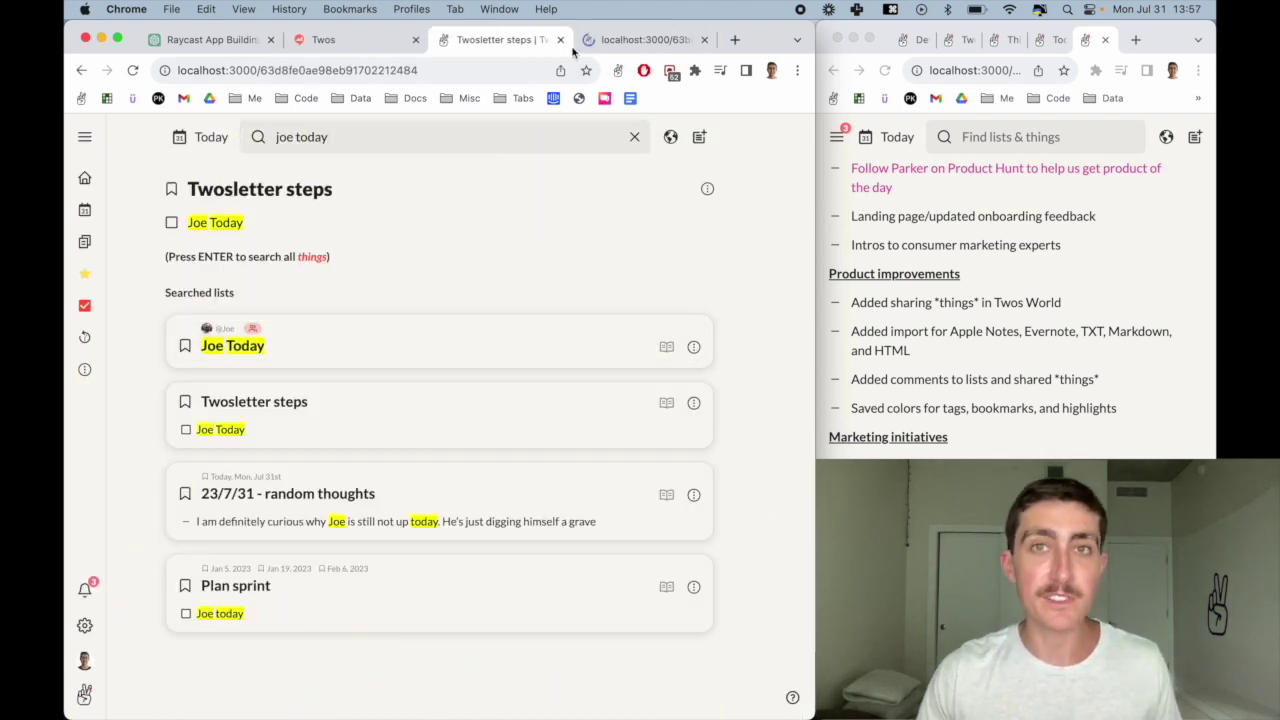
left_click(634, 137)
left_click(645, 39)
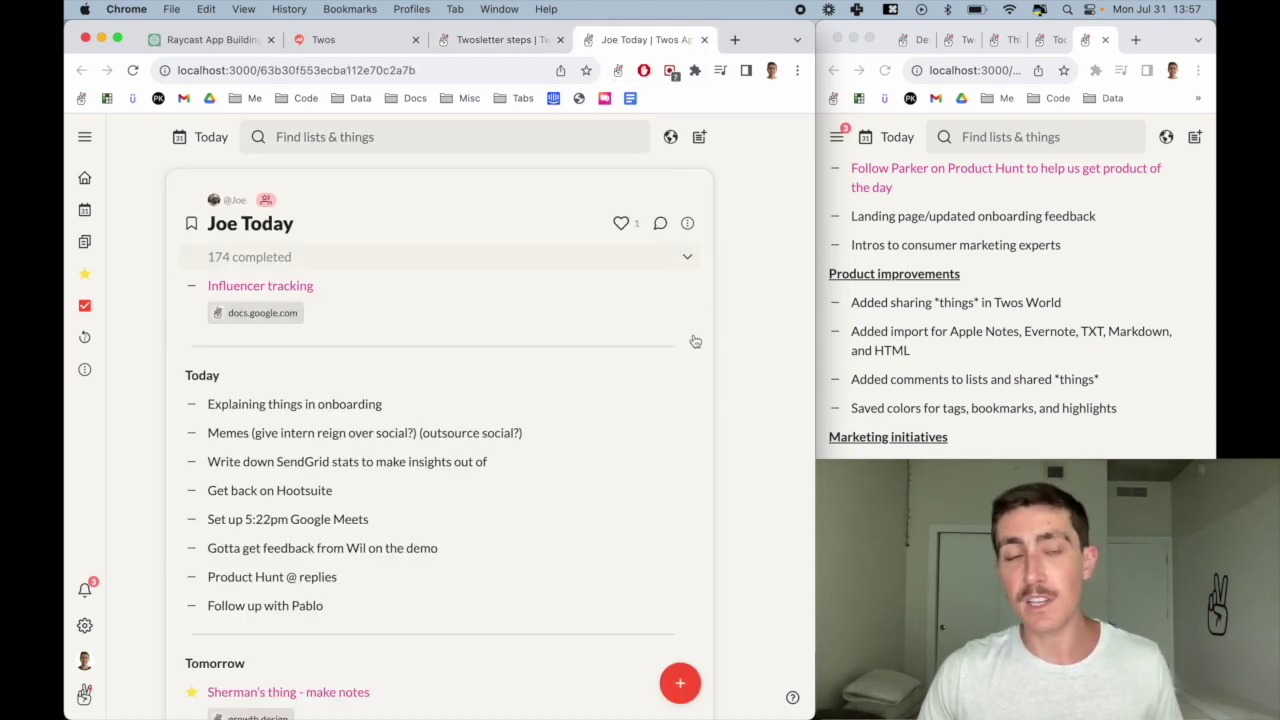
Step: Review the teammate's completed things and update Marketing initiatives with "Launched on Product Hunt and won Product of the Day" and "Updating app store presence"
scroll(695, 341, "down", 10)
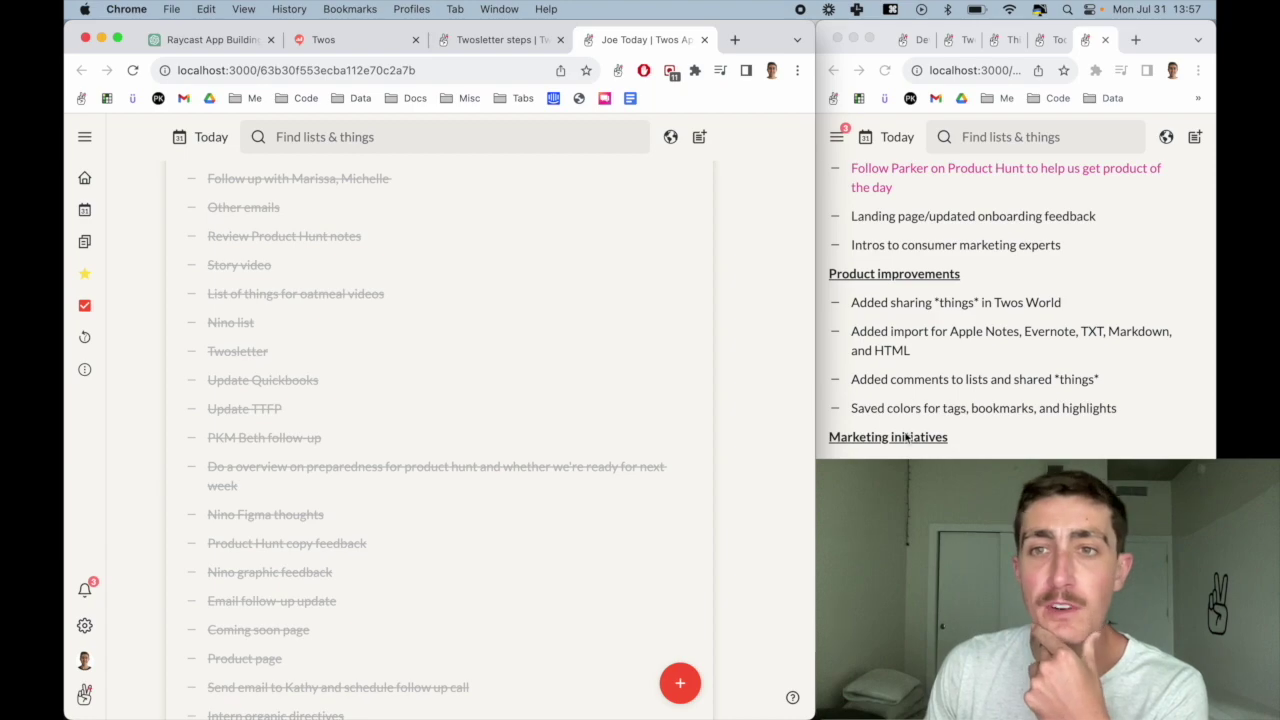
scroll(880, 437, "up", 4)
left_click_drag(829, 428, 1000, 560)
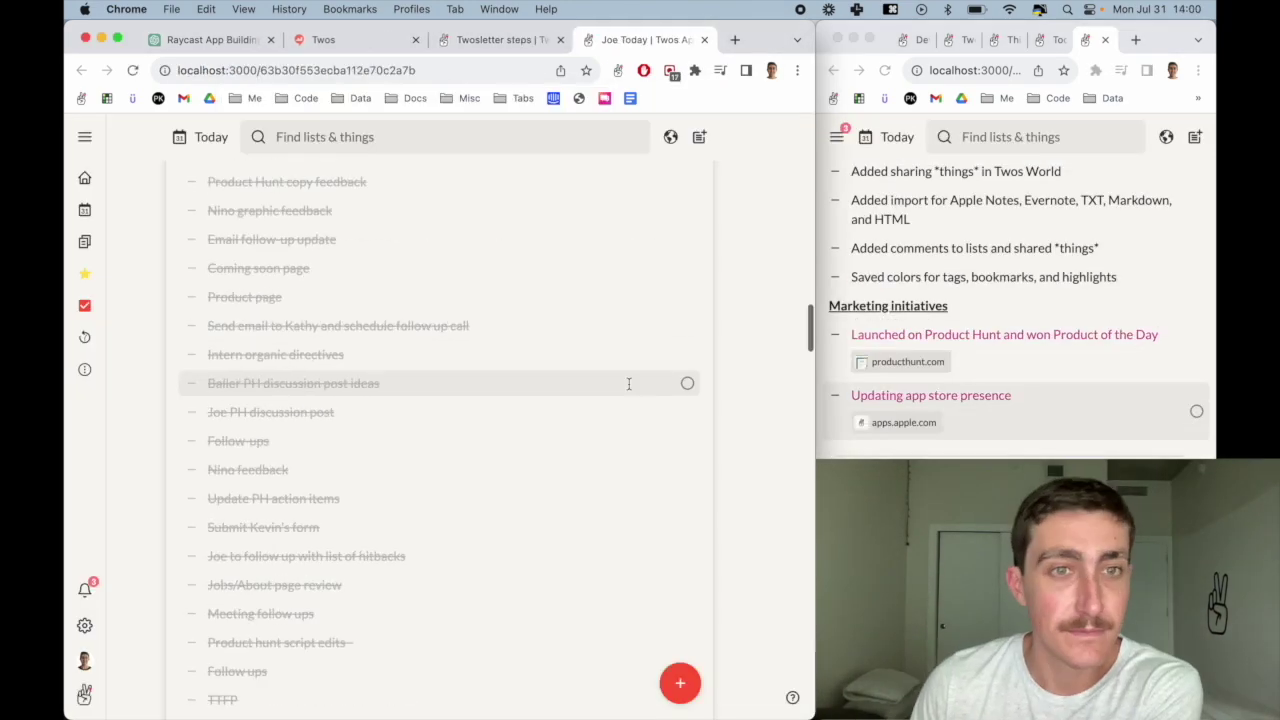
scroll(735, 441, "down", 10)
left_click(735, 441)
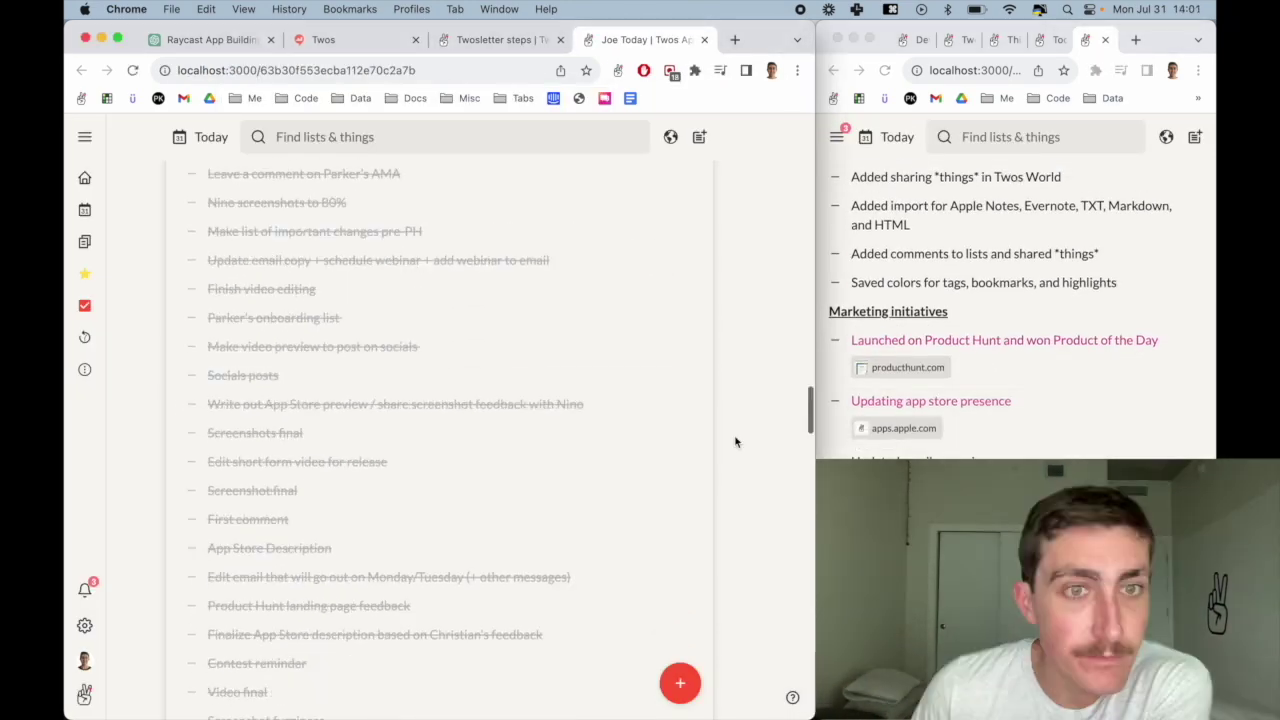
scroll(735, 441, "up", 15)
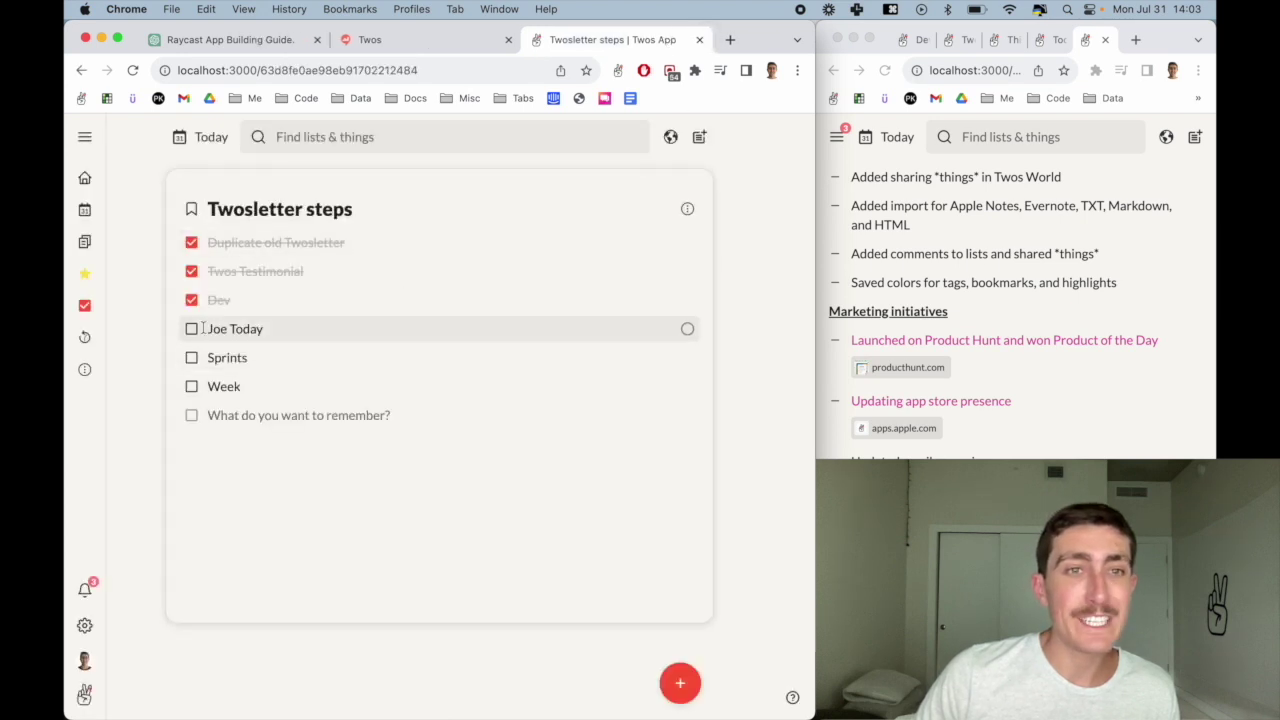
Step: Mark the teammate's Today step as complete, and search for "twos sprint" to open the Twos Sprint 73, 72 and 71 lists in new tabs
left_click(196, 329)
left_click(481, 137)
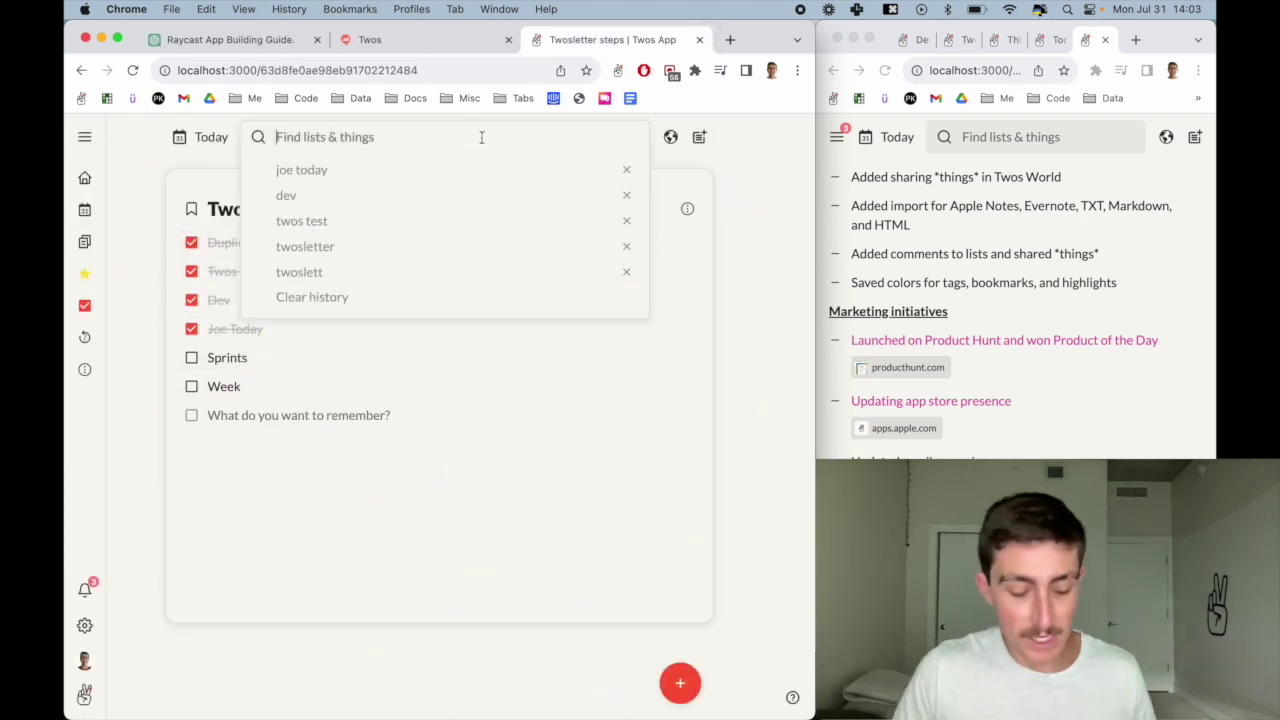
type("twos sprint")
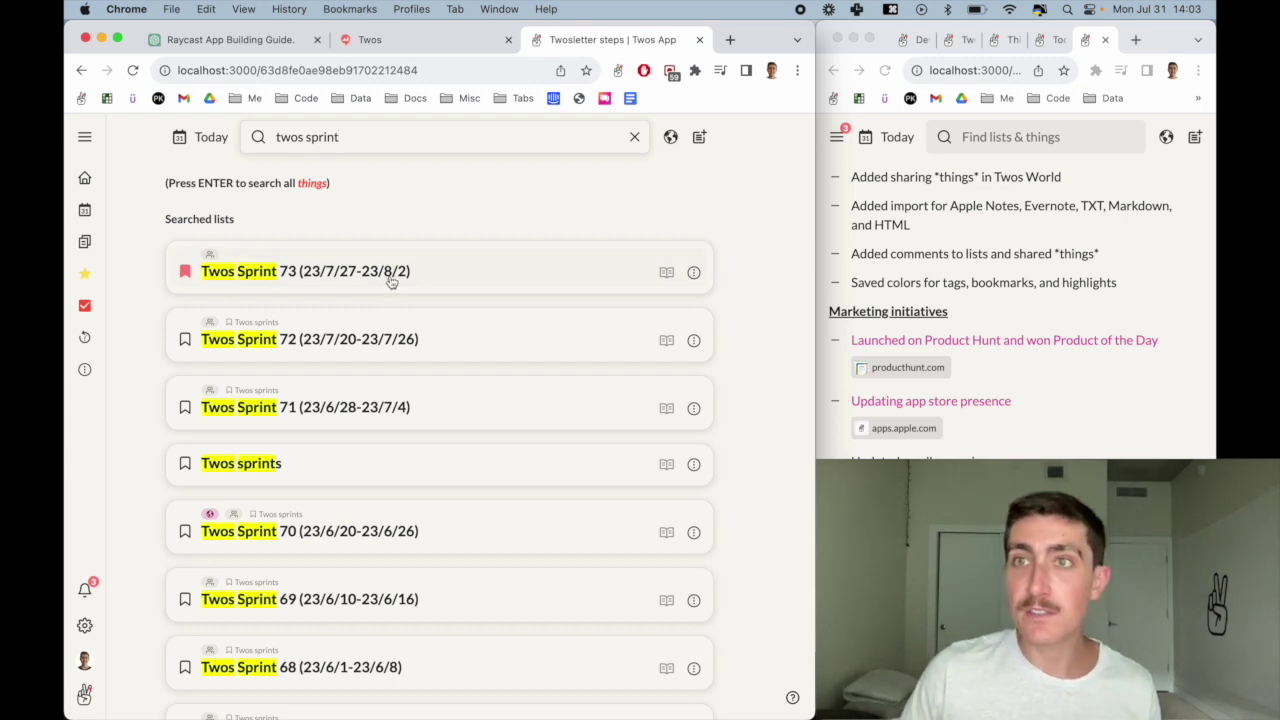
left_click(391, 276, "super")
left_click(380, 406, "super")
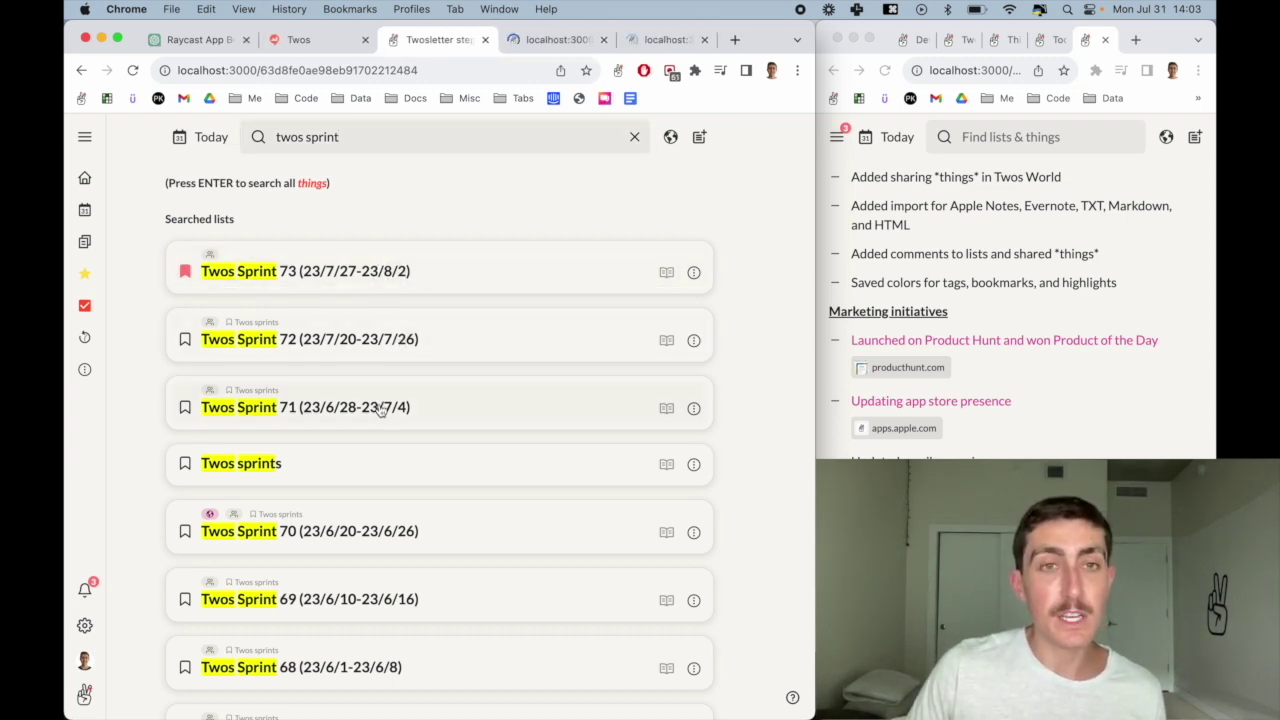
left_click(380, 406, "super")
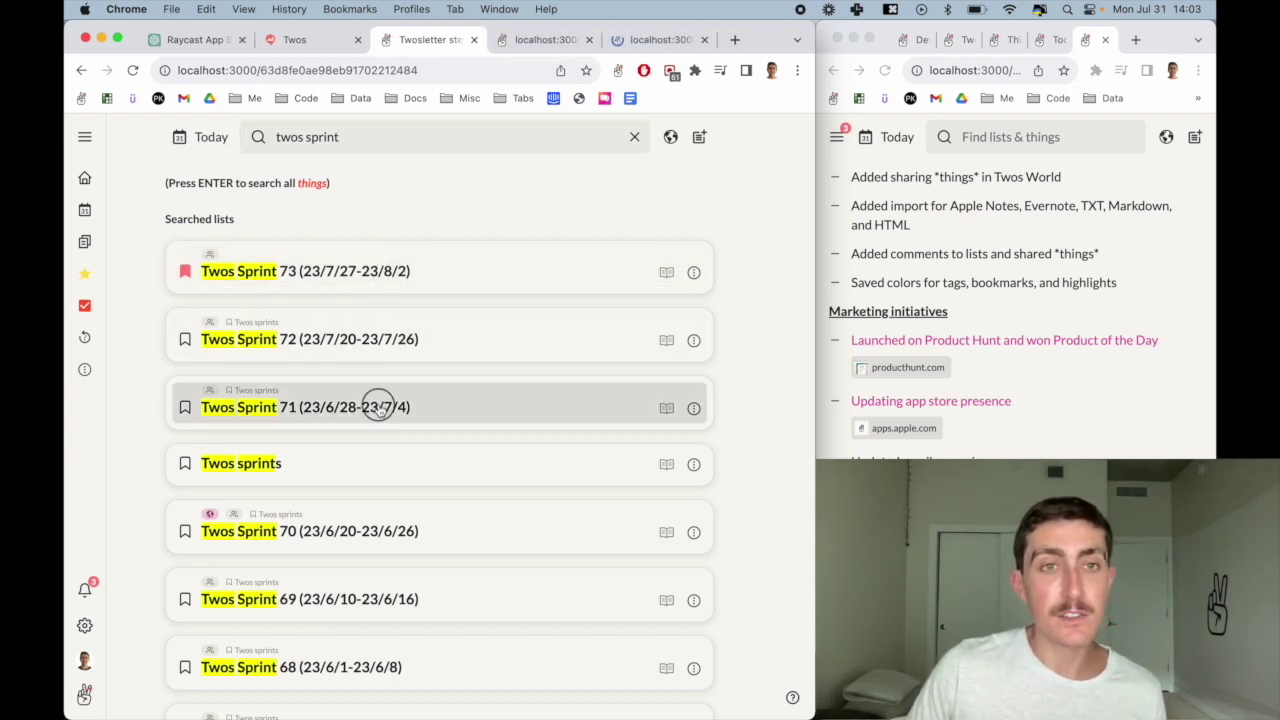
left_click(636, 138)
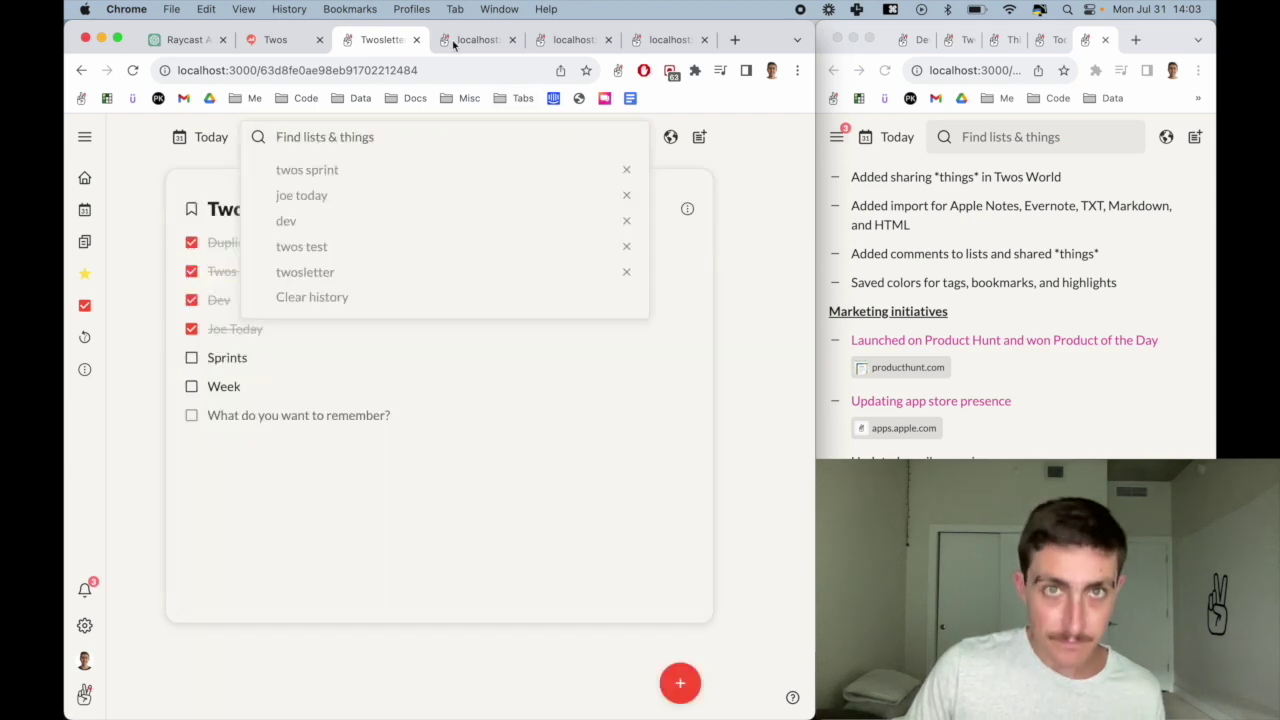
Step: Review the sprint lists, add "Click and drag to select on web" to Product improvements, close the sprint tabs, and mark "Sprints" as complete
left_click(453, 43)
scroll(449, 320, "down", 10)
key("super+w")
key("super+w")
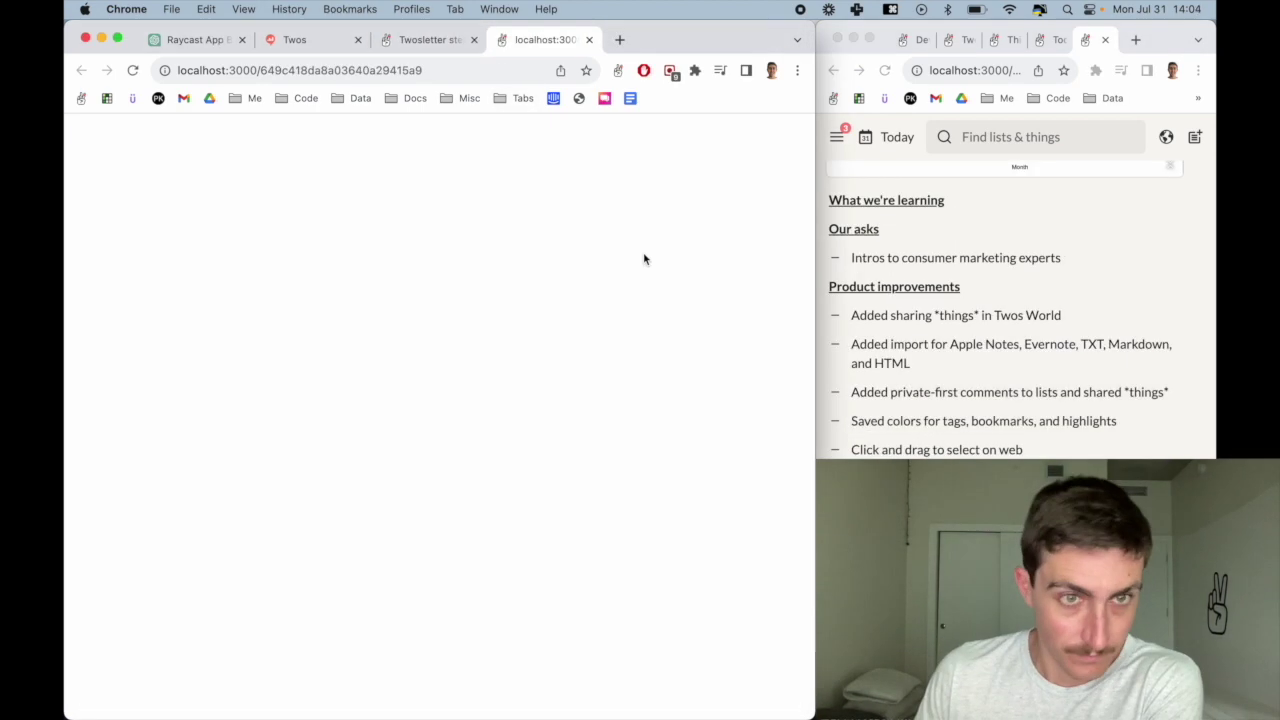
left_click(703, 41)
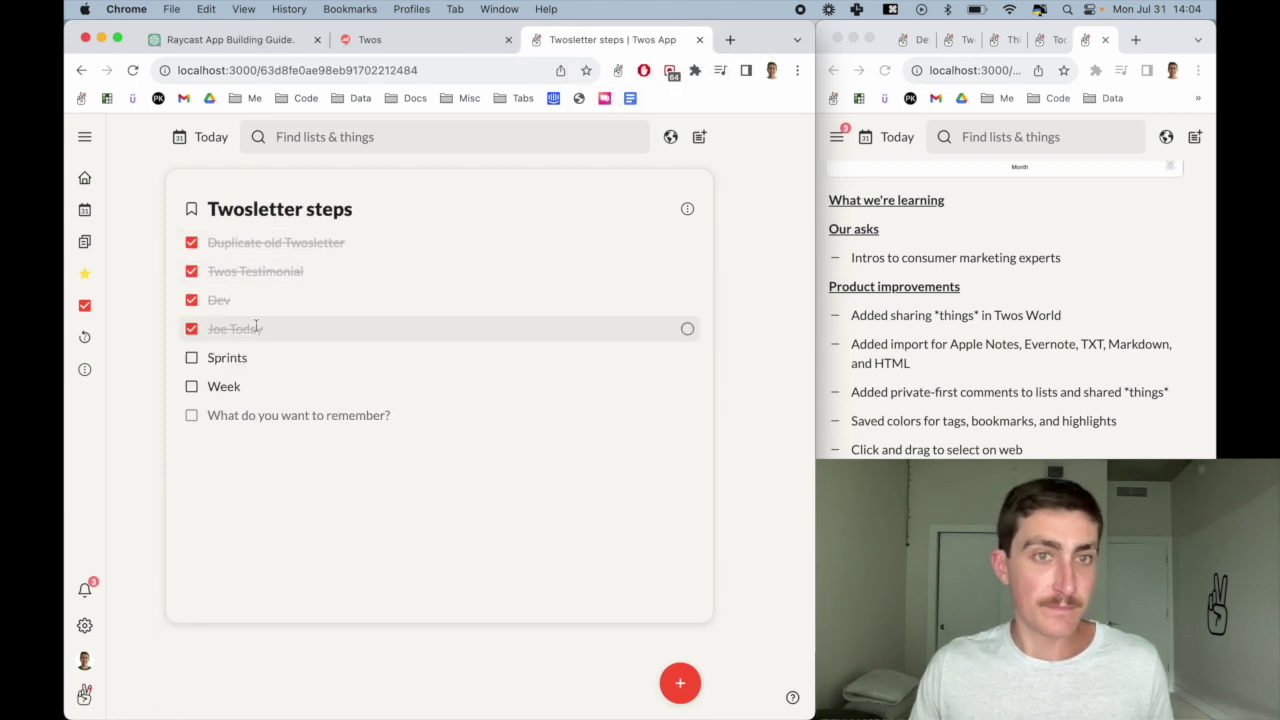
left_click(192, 357)
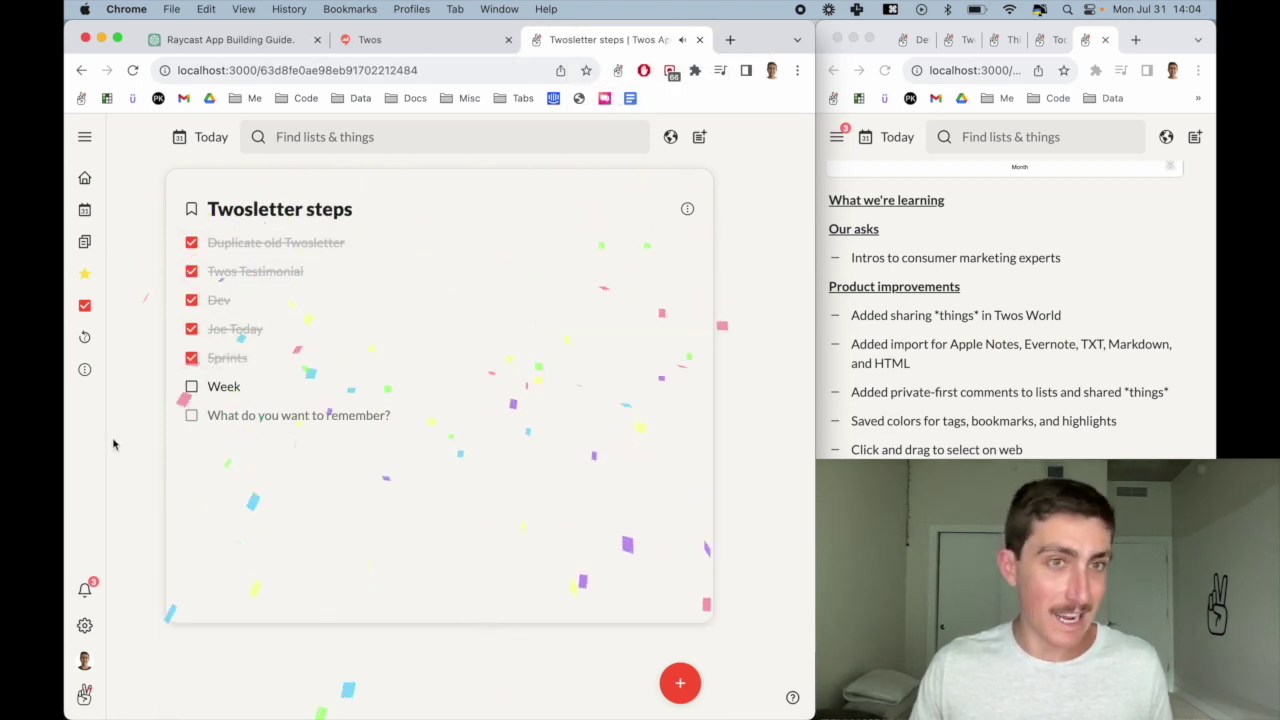
Step: Open the Week view and go back four weeks to review July's entries
left_click(85, 369)
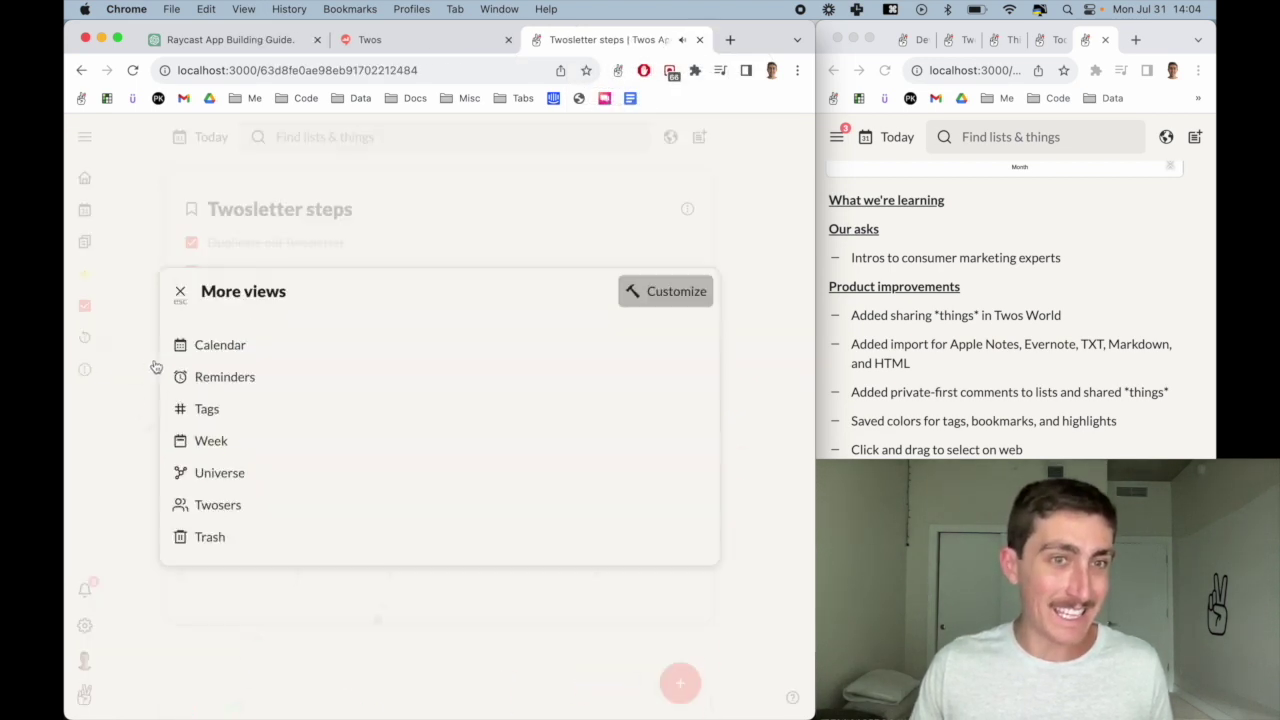
left_click(210, 441)
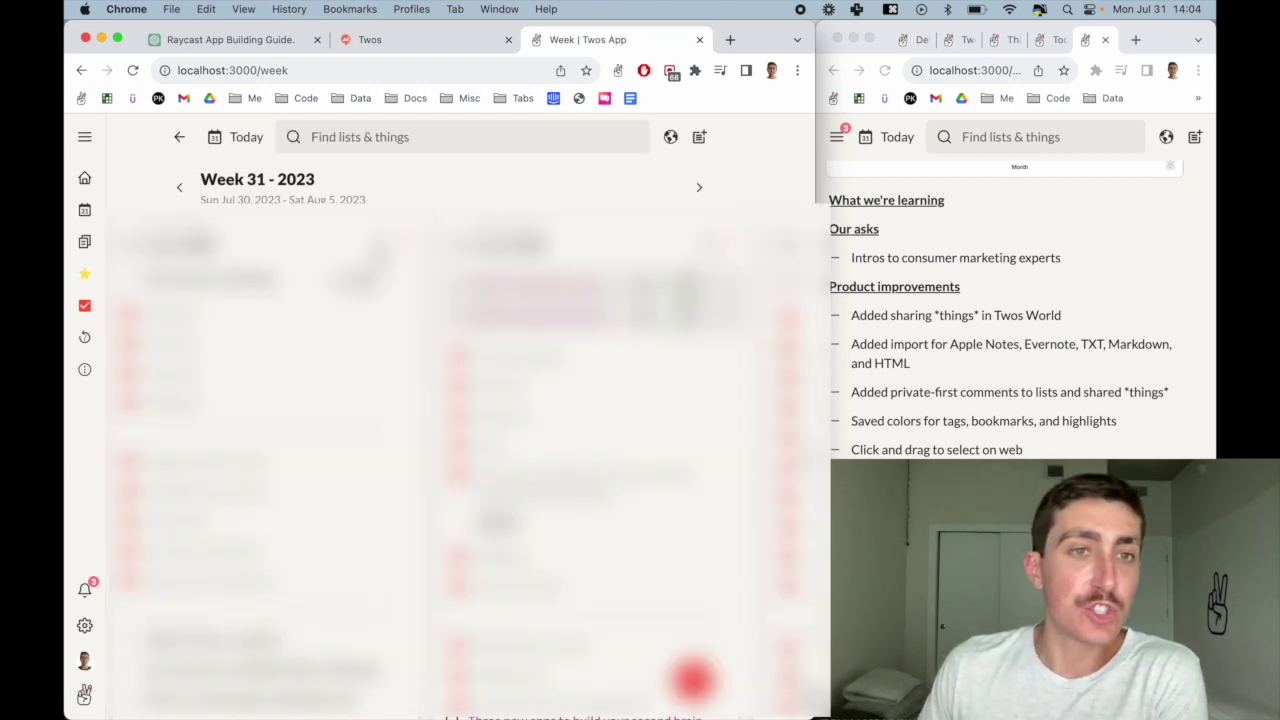
left_click(182, 190)
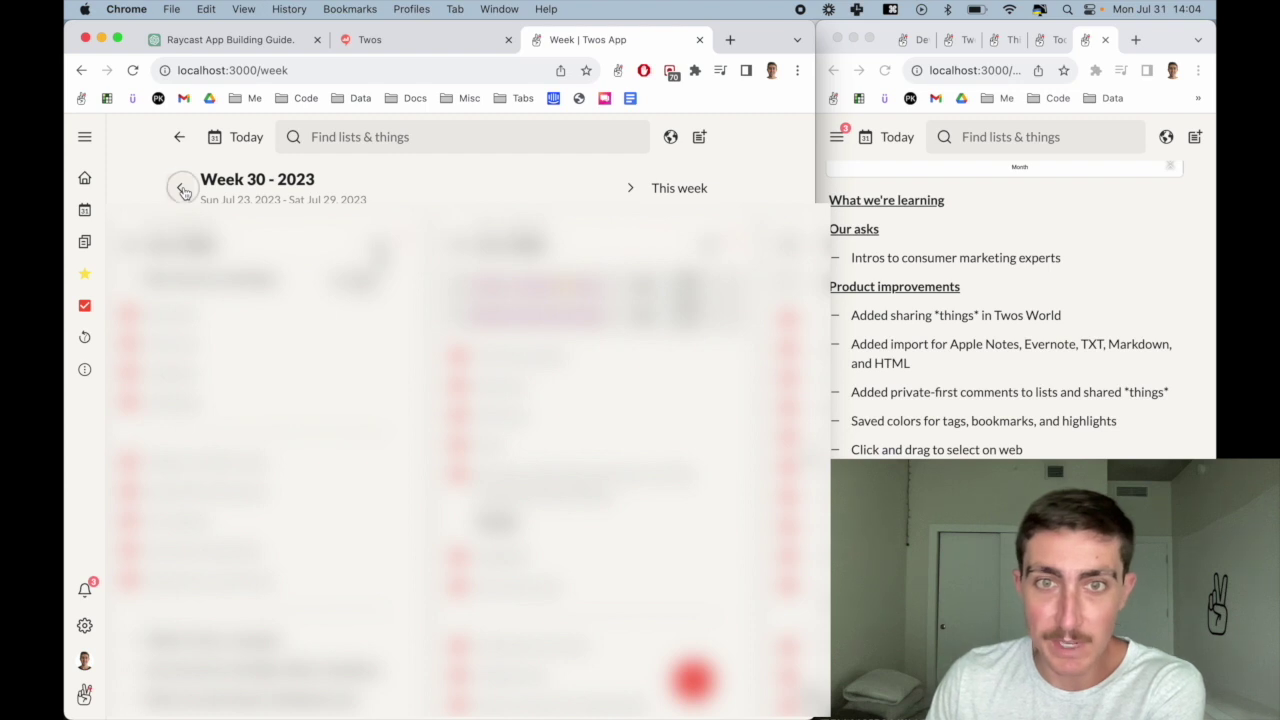
left_click(182, 190)
left_click(182, 190)
left_click(182, 190)
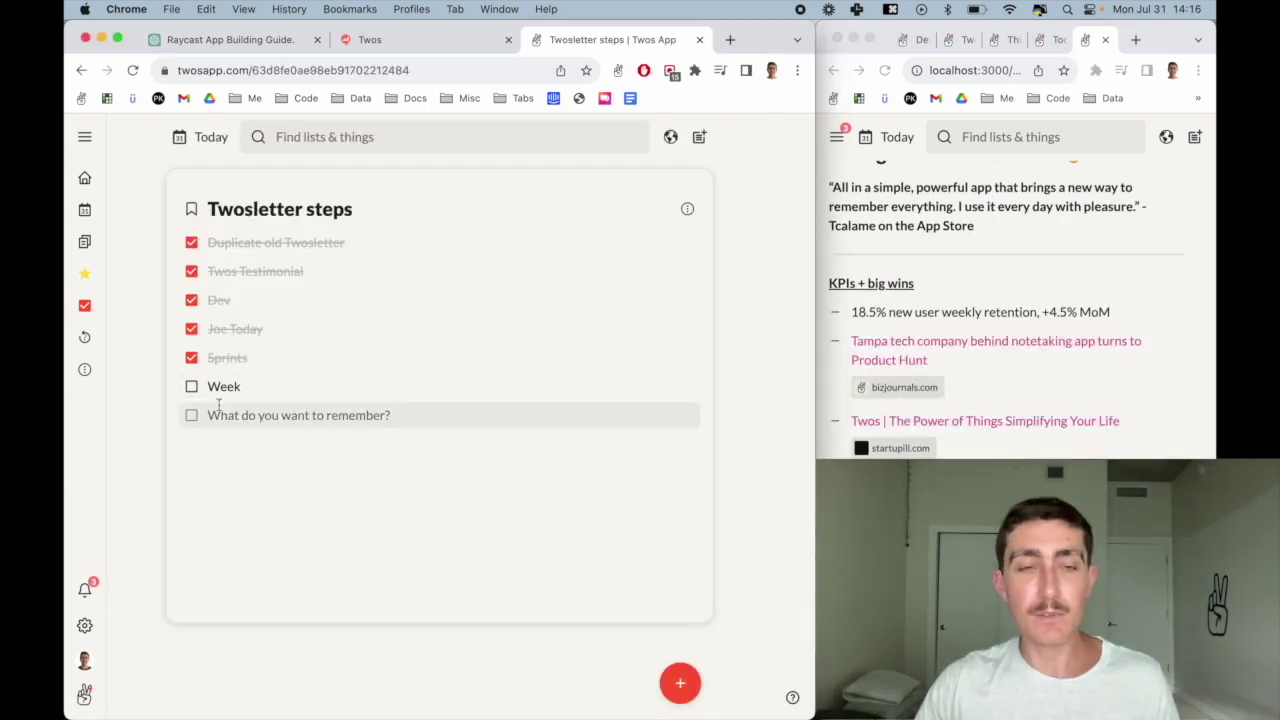
Step: Mark "Week" as complete in the Twosletter steps and move the August 2023 Twosletter tab into the main browser window
left_click(191, 386)
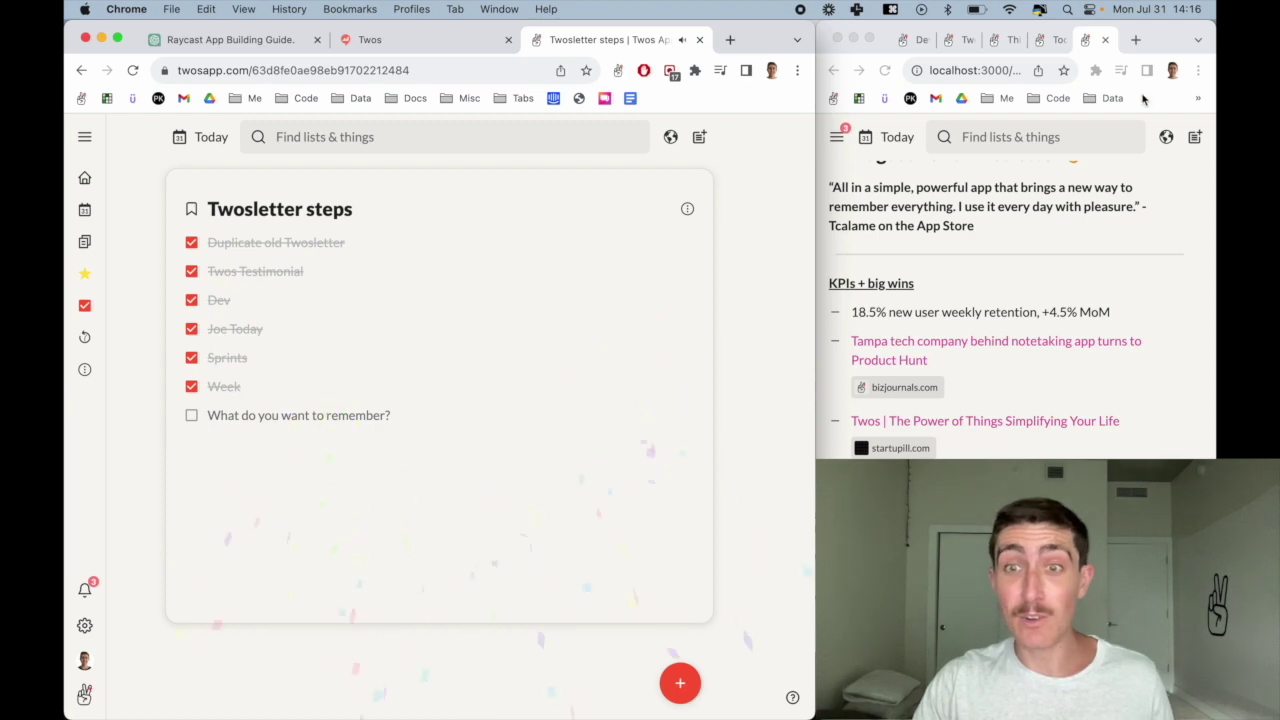
left_click_drag(1100, 38, 660, 40)
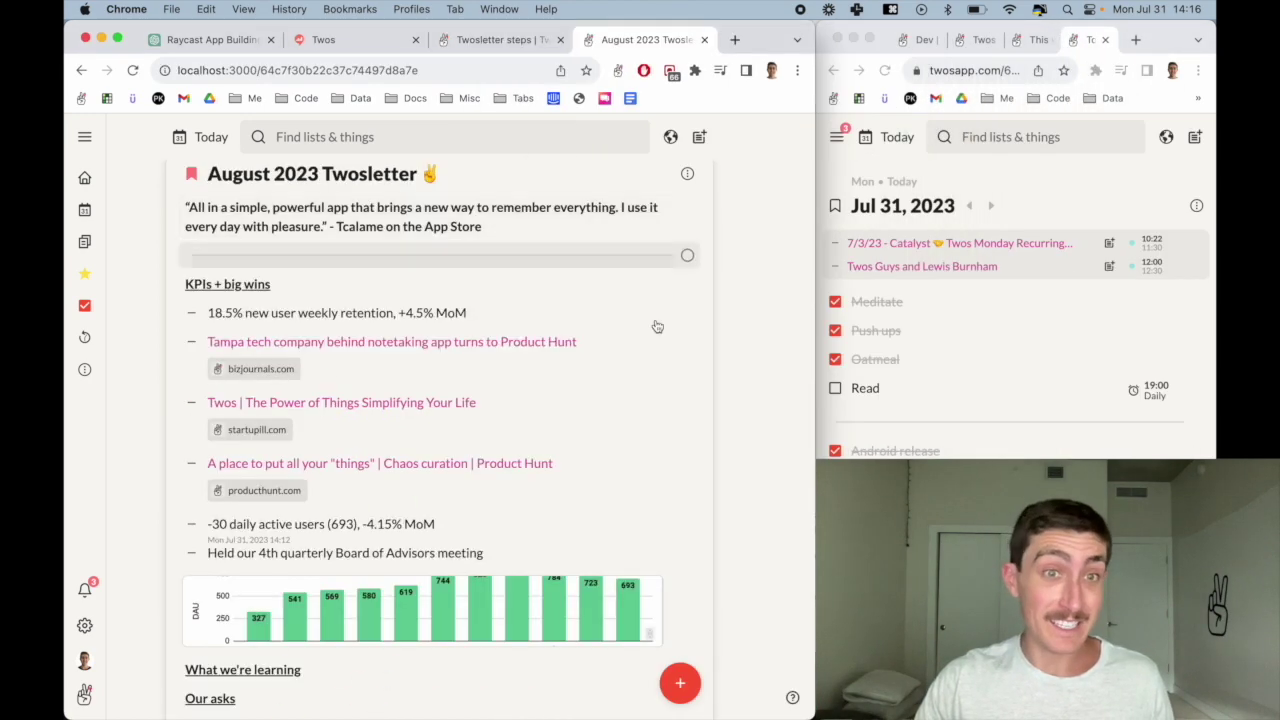
Step: Select the three article links under KPIs + big wins plus the media links ending the list, and change their thing type to Dash
scroll(450, 490, "up", 1)
left_click(686, 451)
left_click(687, 286)
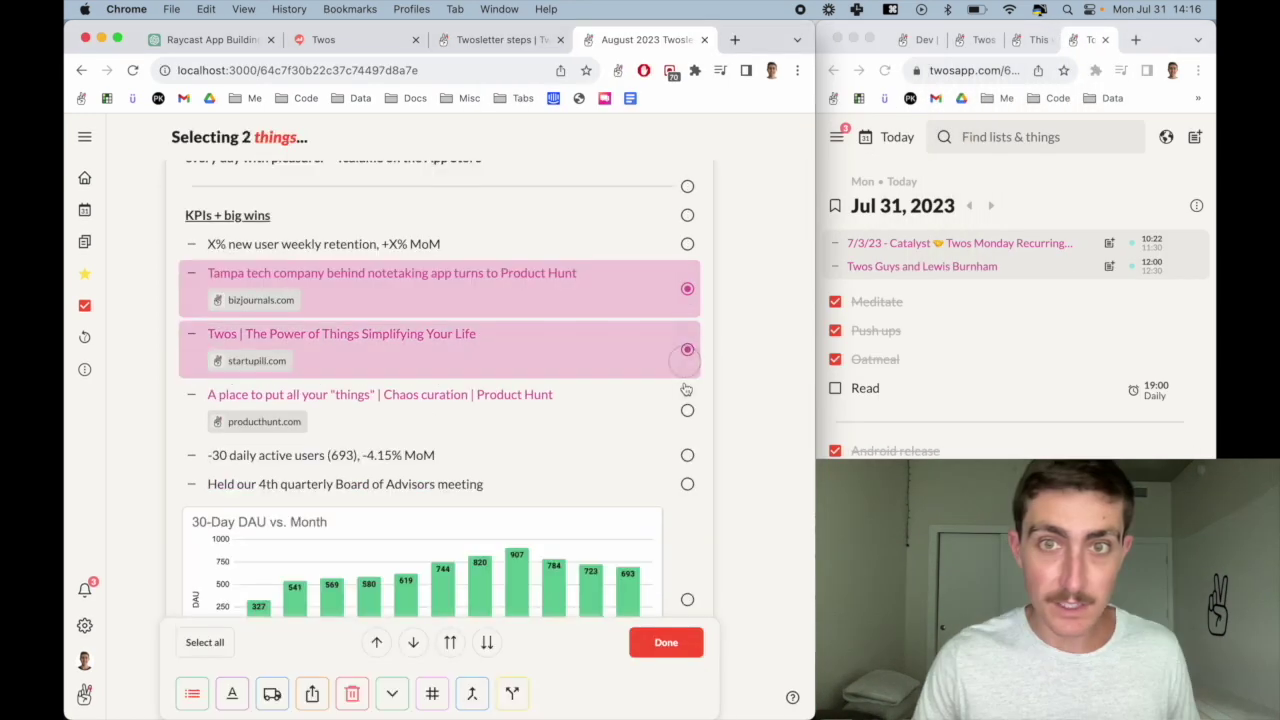
left_click(686, 404)
scroll(684, 404, "down", 10)
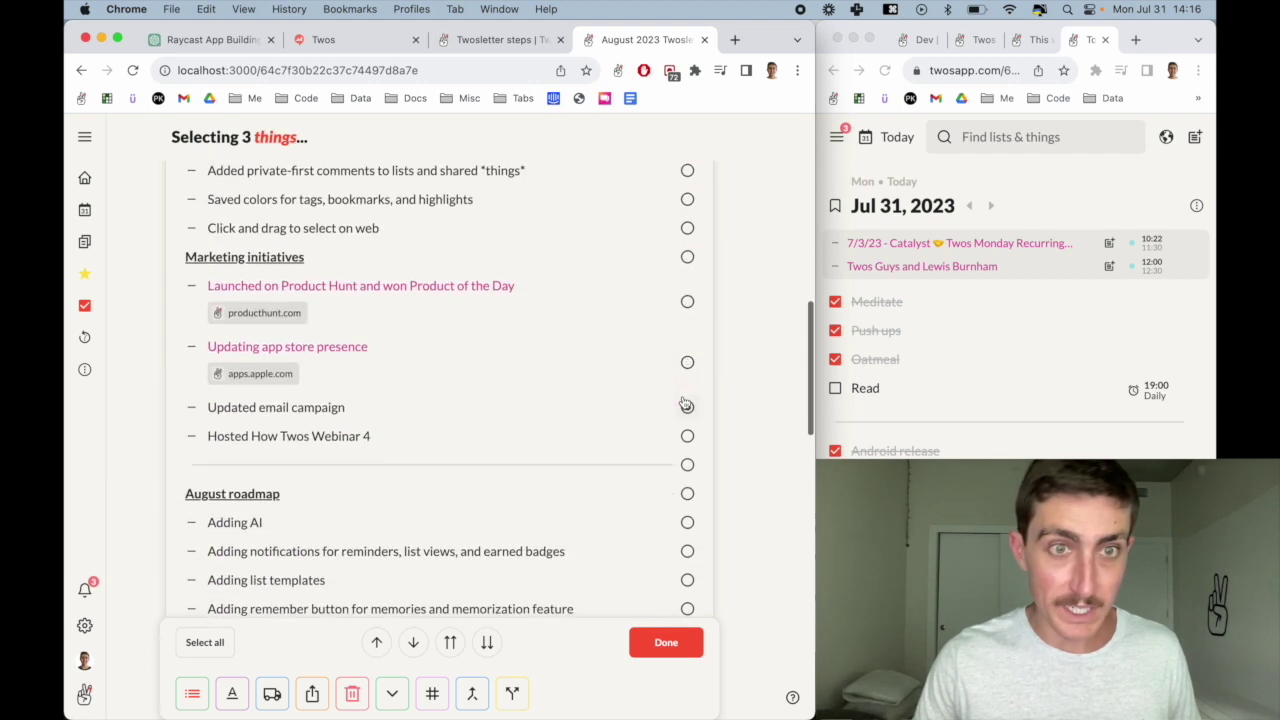
scroll(689, 311, "down", 10)
left_click_drag(686, 277, 196, 703)
left_click(194, 696)
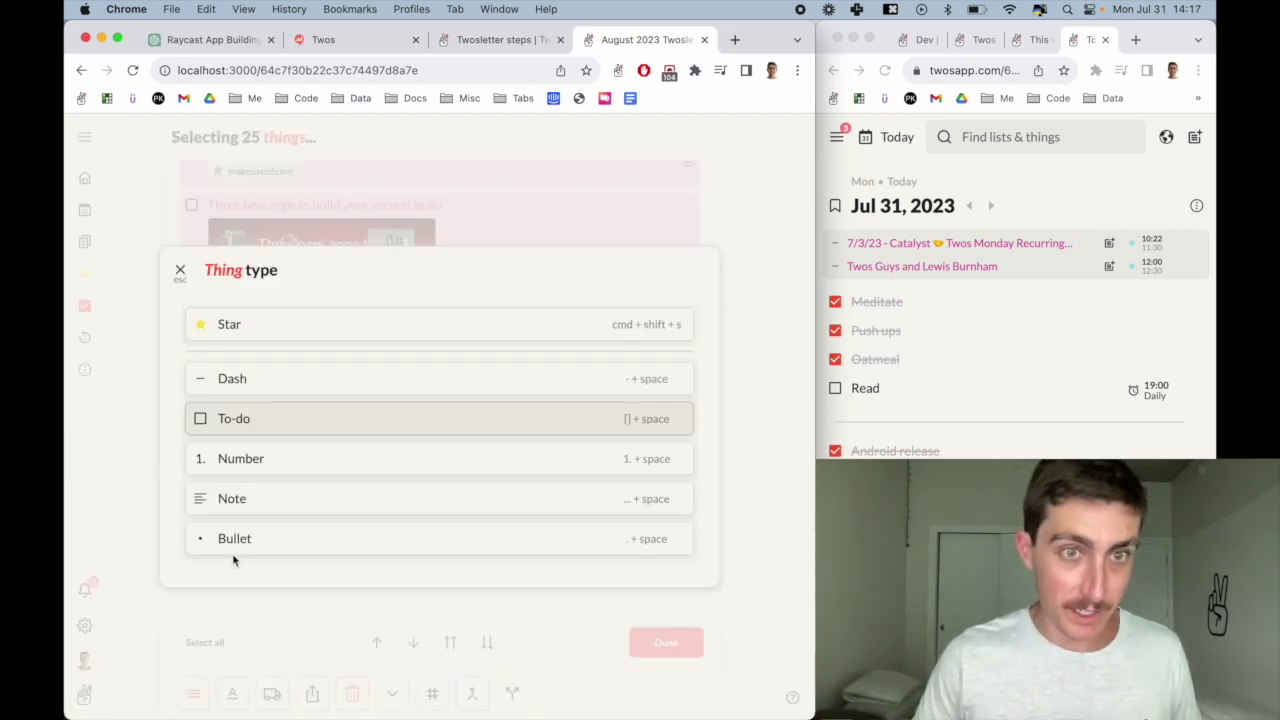
left_click(258, 395)
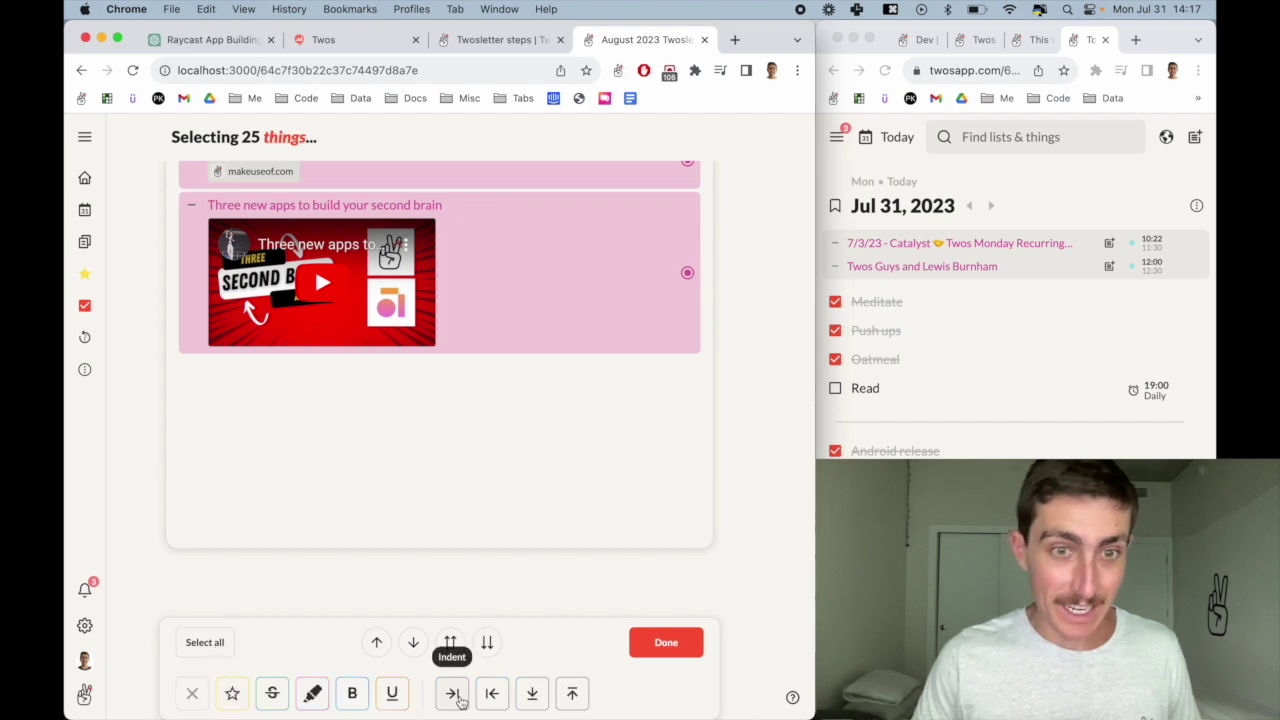
Step: Indent the selected media links and move them beneath "Hosted How Twos Webinar 4" in Marketing initiatives, and end the selection
left_click(454, 693)
left_click(376, 642)
left_click(416, 642)
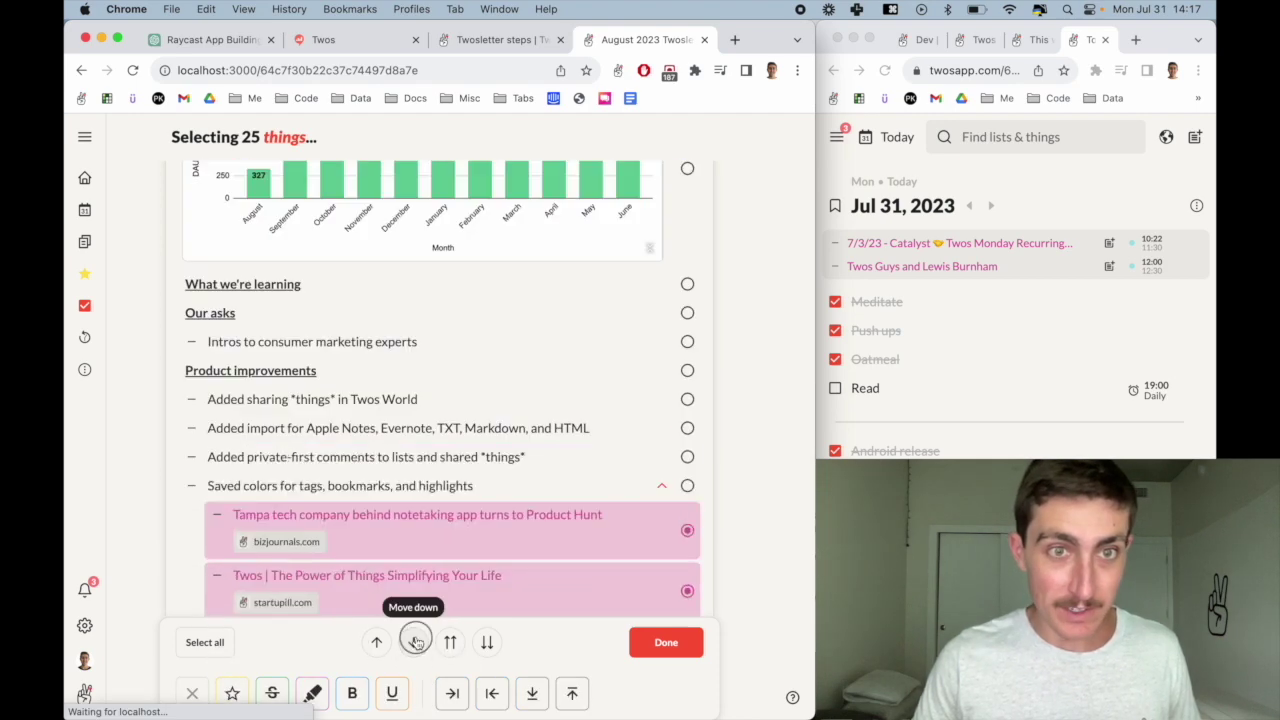
left_click(416, 642)
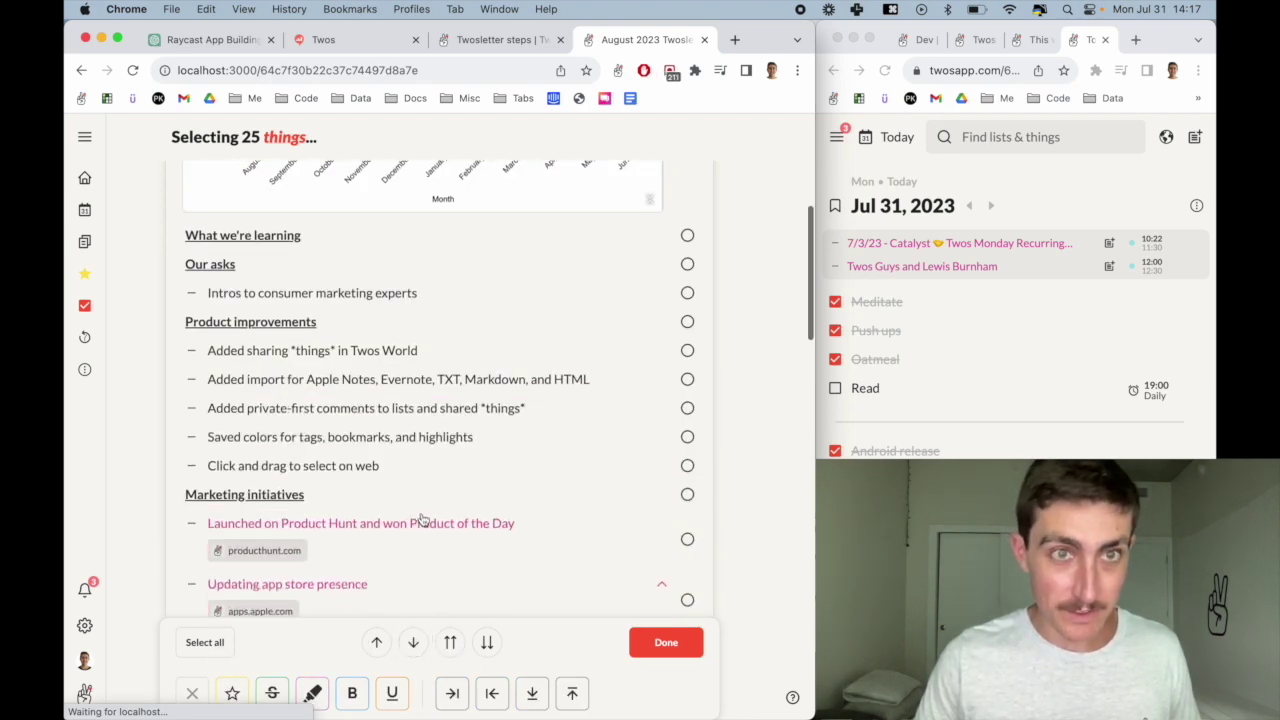
key("Escape")
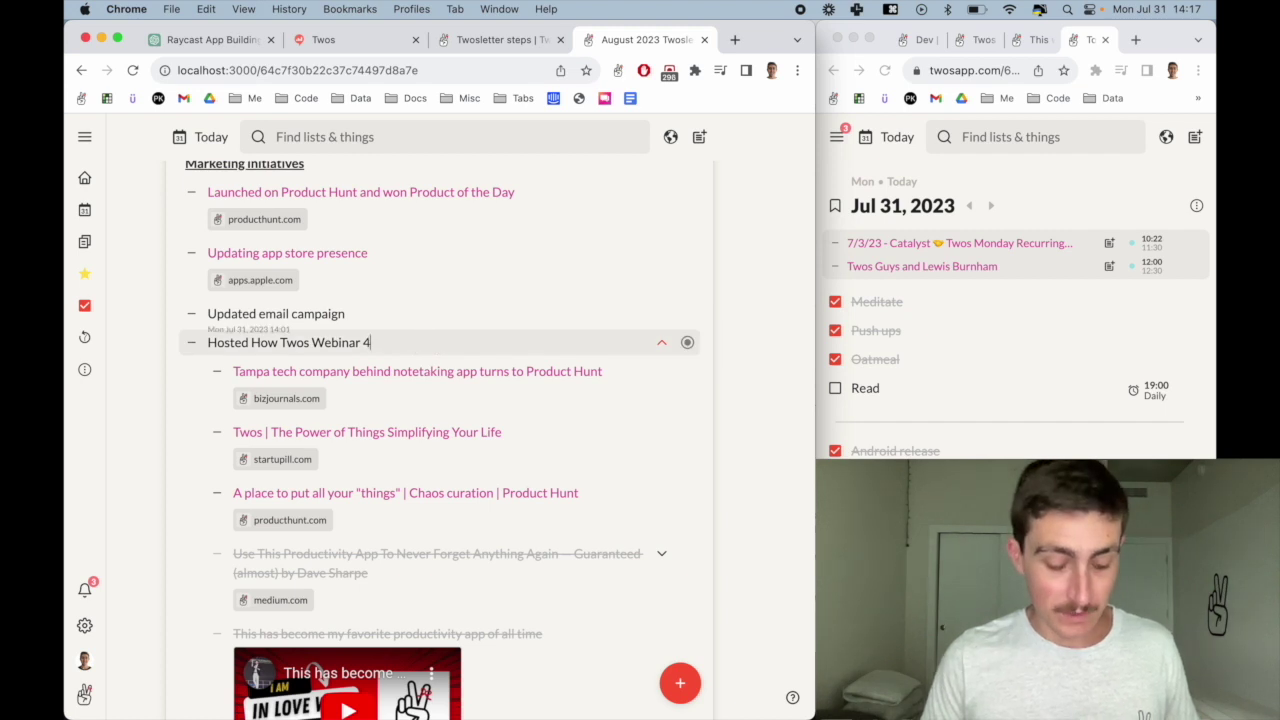
Step: Add "9 pieces of earned media" after "Hosted How Twos Webinar 4" as the parent of the media links, and collapse it
key("Return")
type("Earned media")
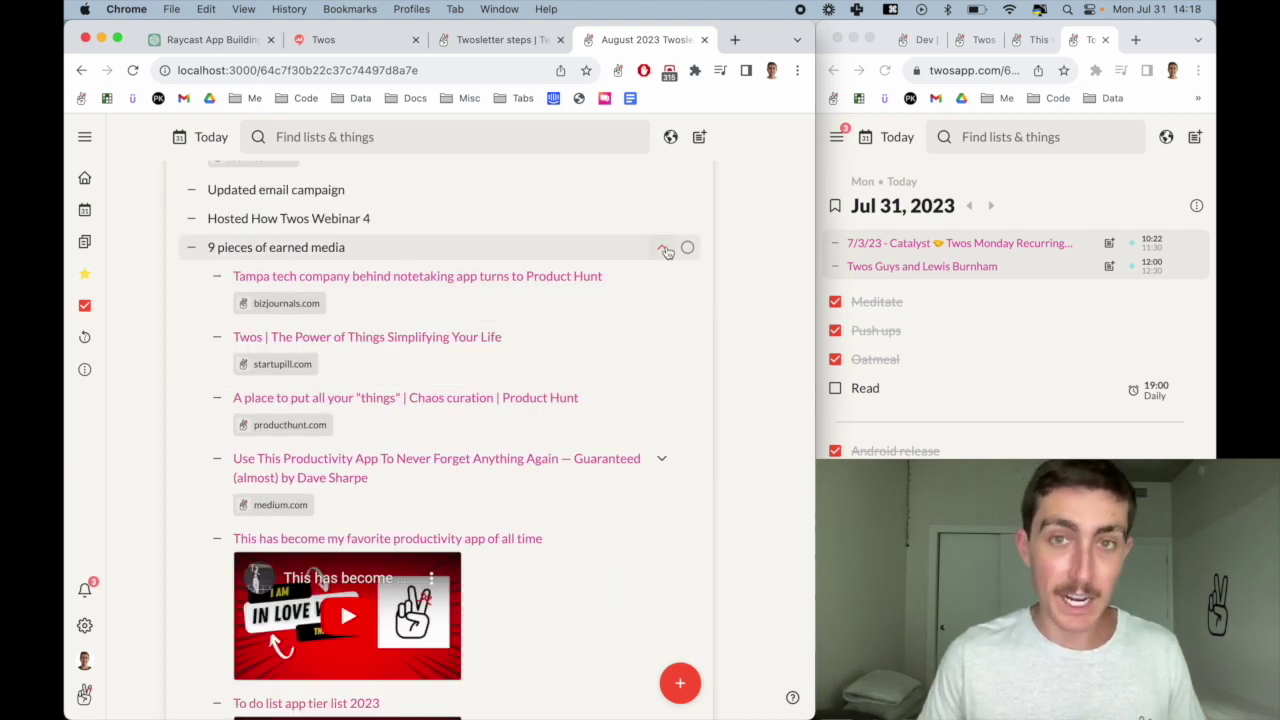
left_click(661, 249)
scroll(750, 345, "up", 2)
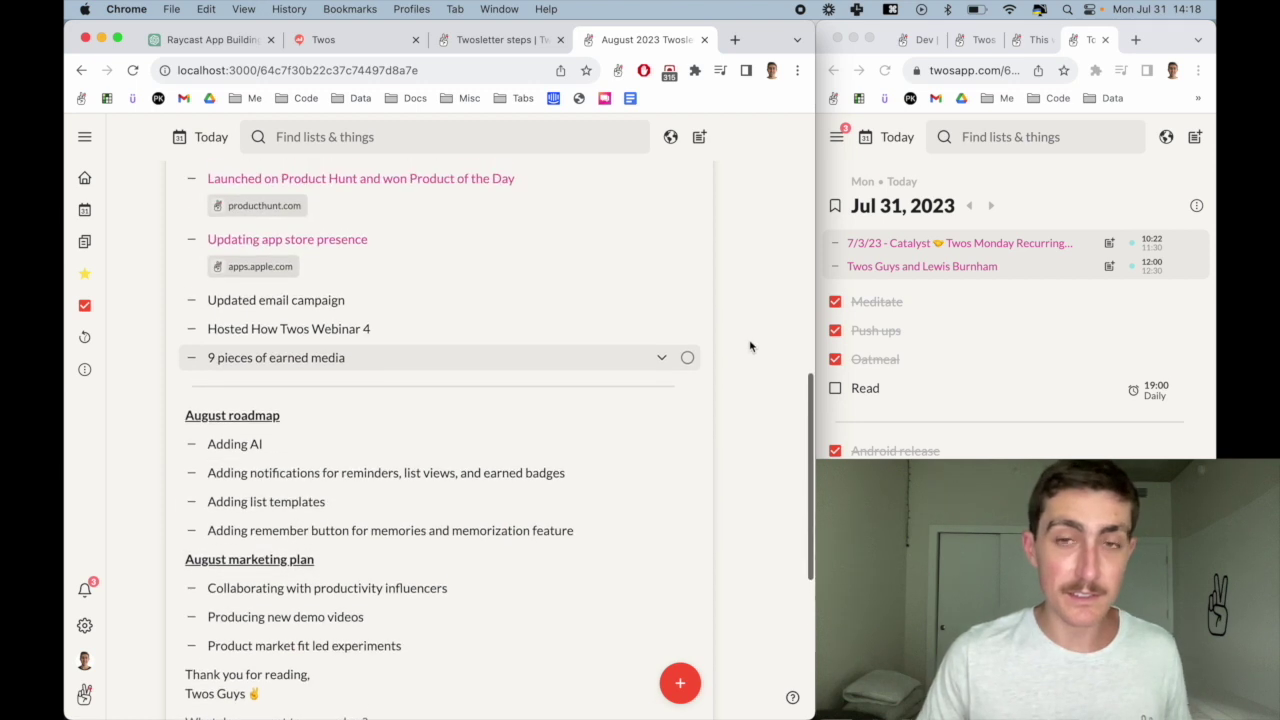
left_click(742, 350)
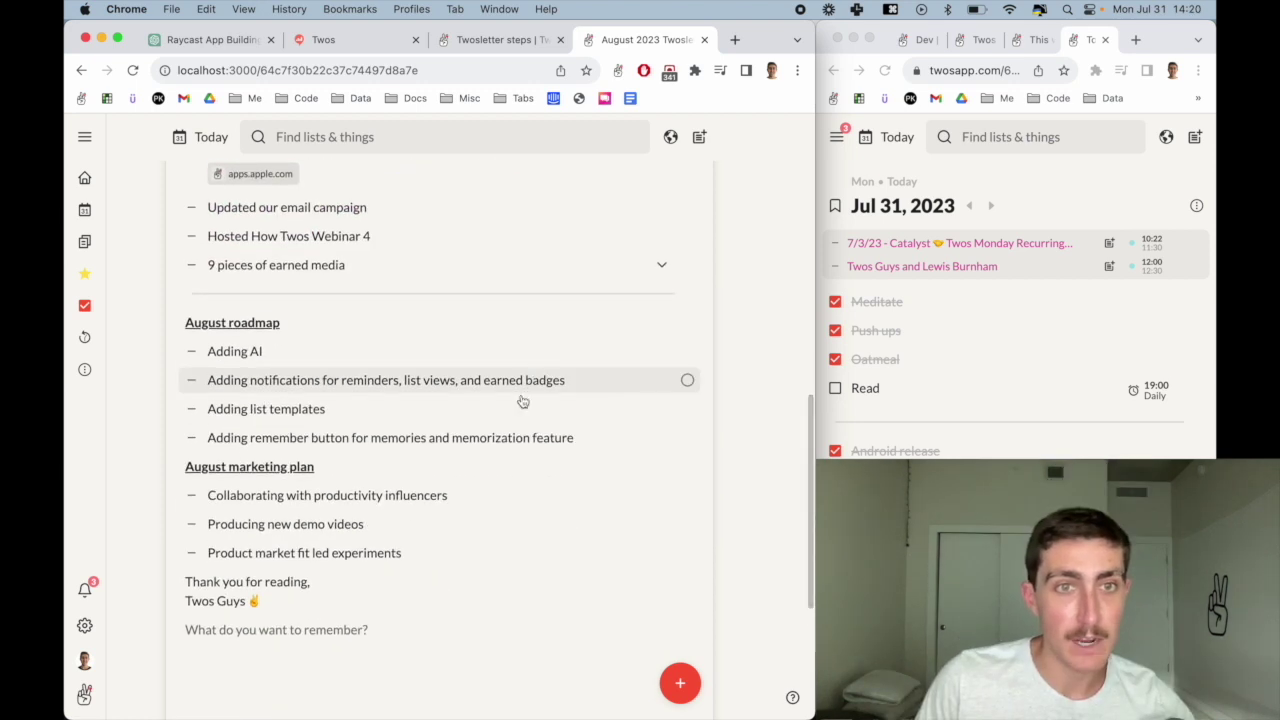
Step: Reorder the August roadmap to list templates, AI, remember button and notifications, and remove "productivity" from the influencers entry in the marketing plan
left_click_drag(476, 403, 480, 354)
left_click_drag(483, 437, 464, 404)
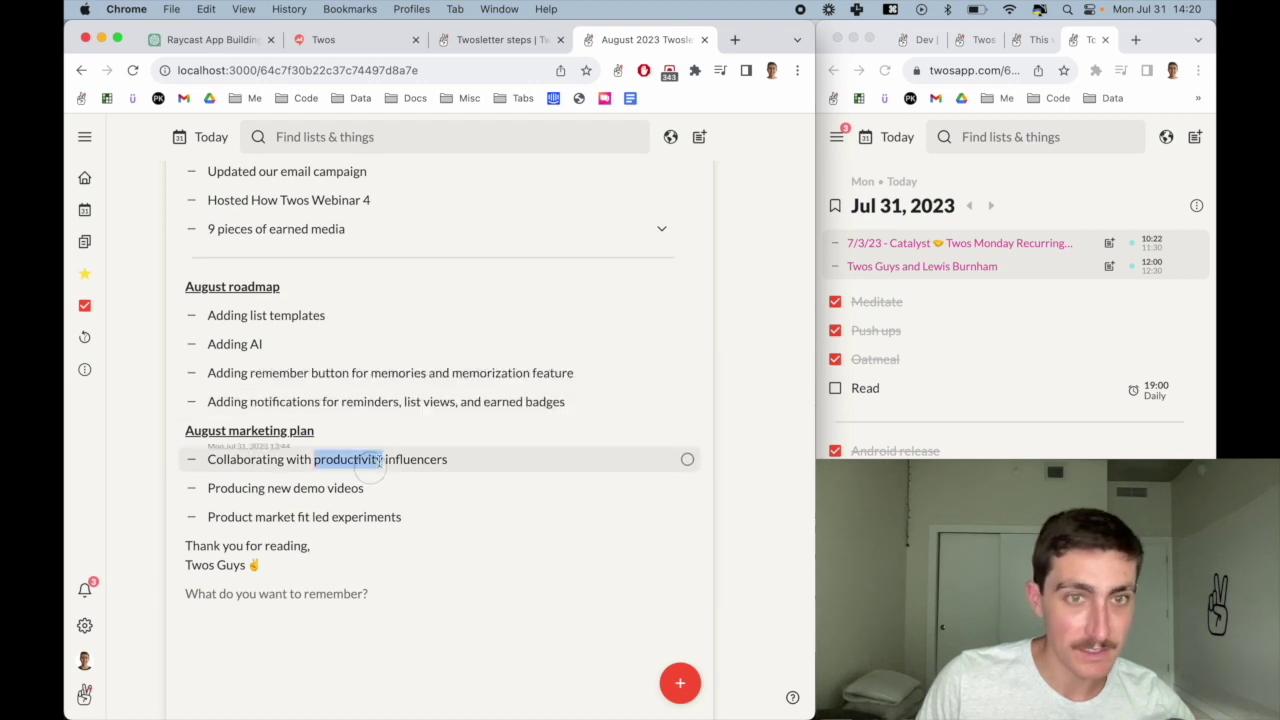
key("BackSpace")
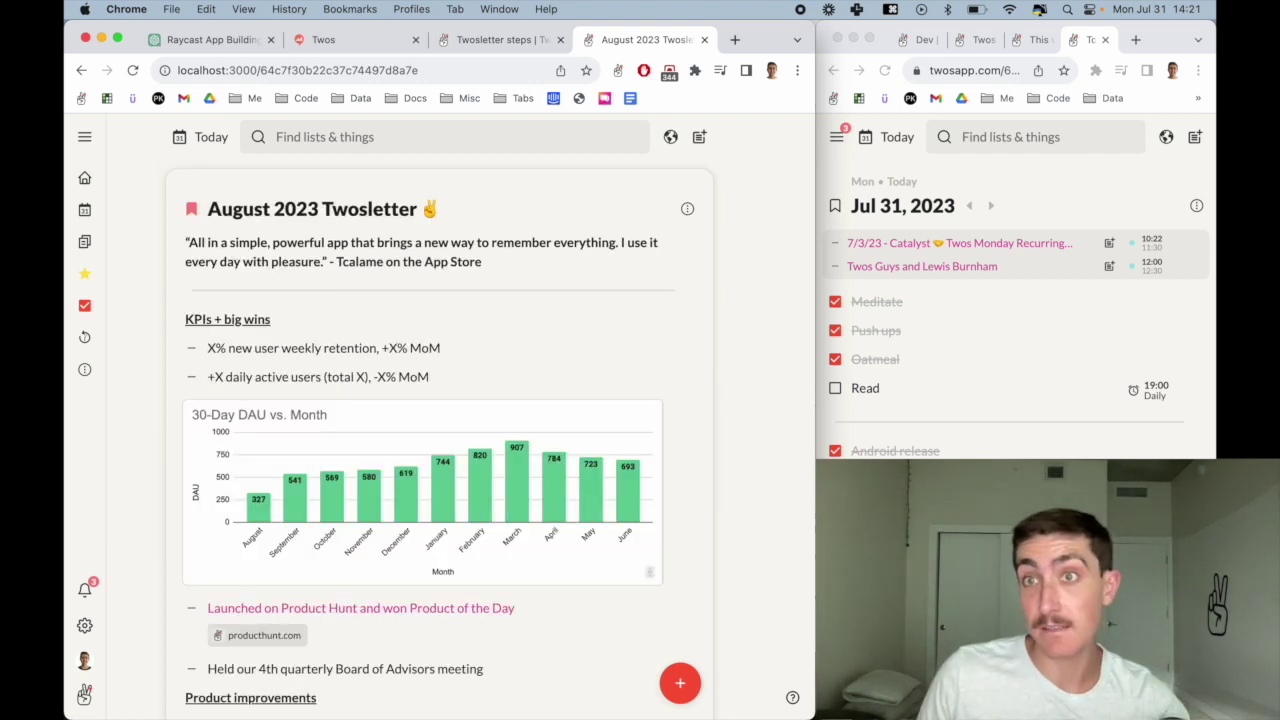
Step: Check off the to-do in the Jul 31 list, review the Aug 1 and Aug 2 lists for Twosletter tasks, and return to Today
left_click(835, 509)
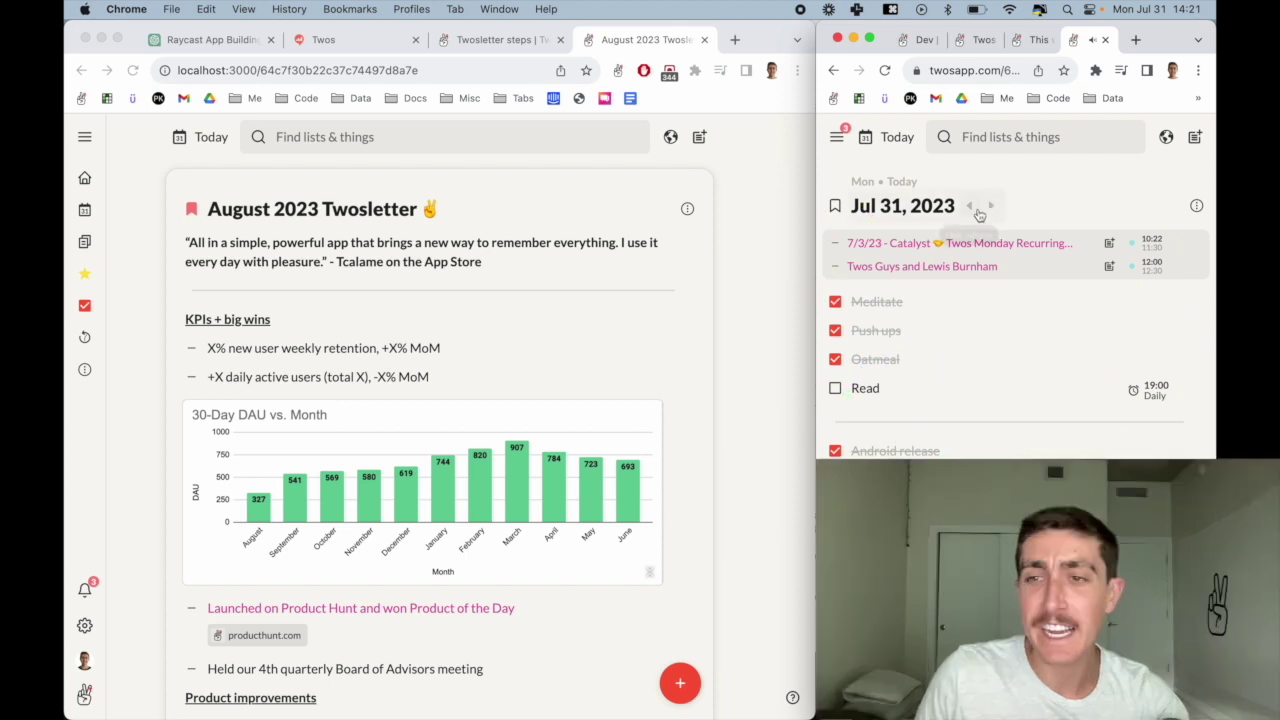
left_click(992, 206)
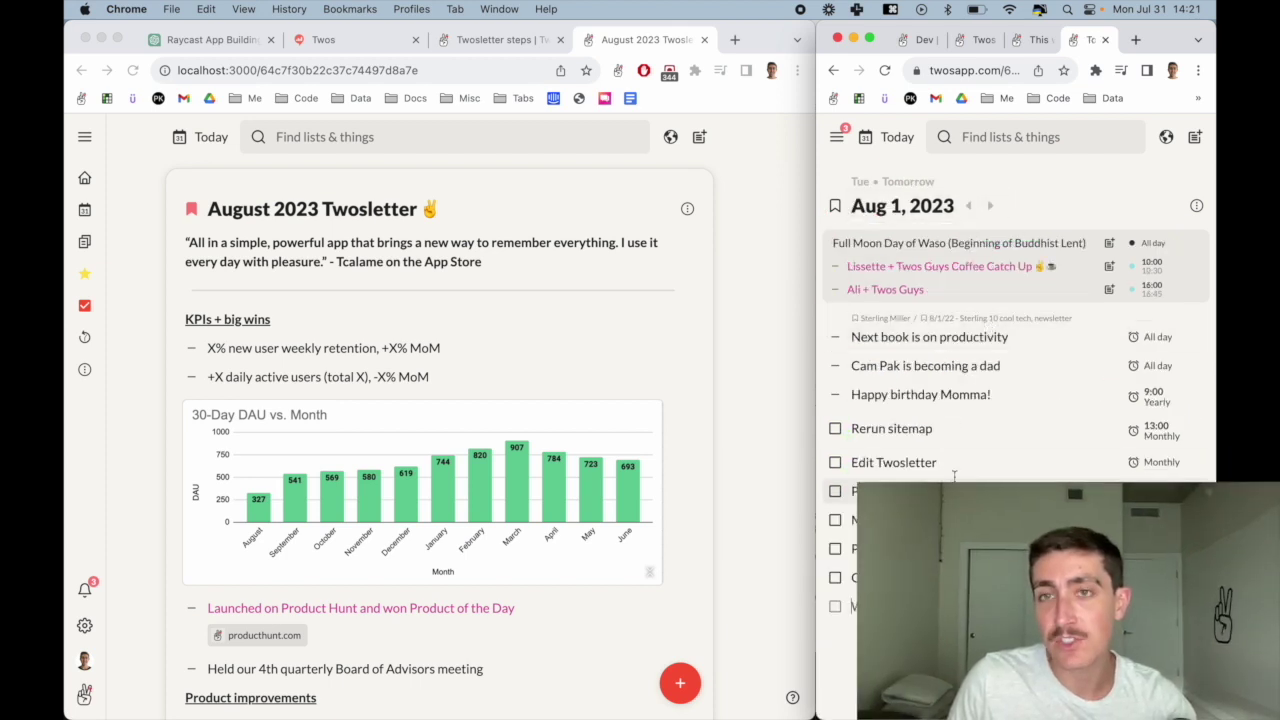
left_click(994, 206)
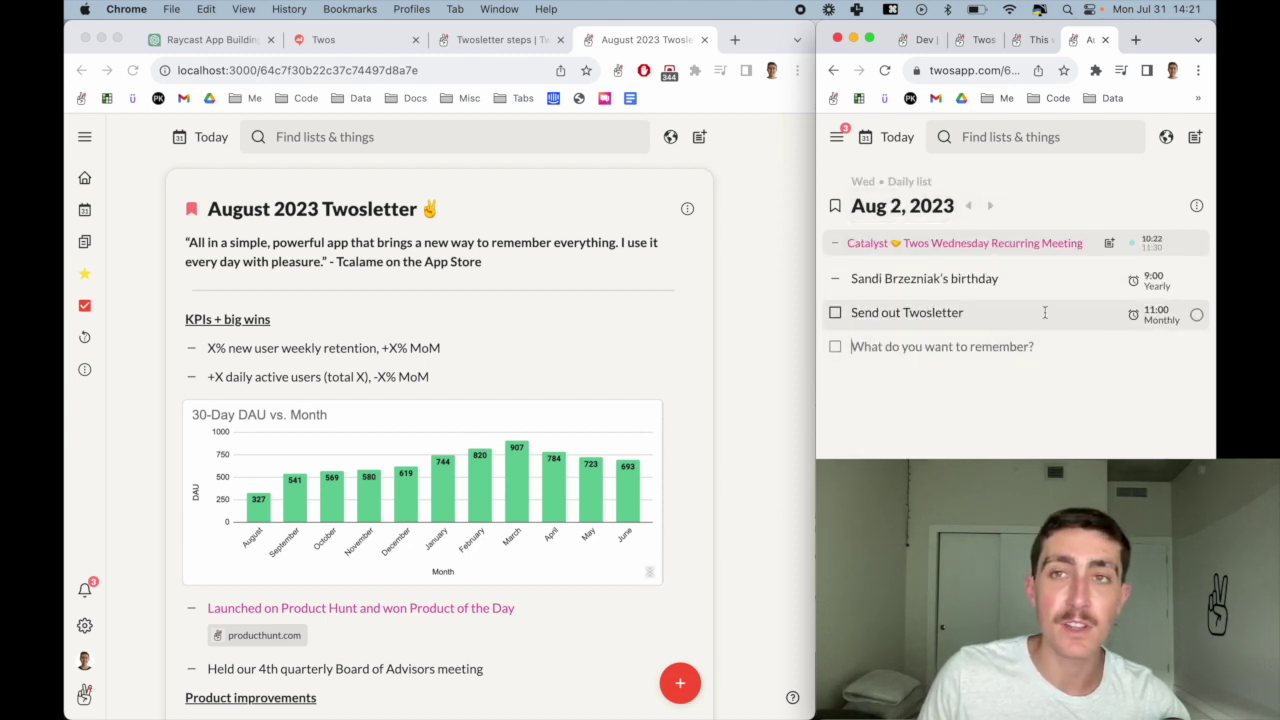
left_click(897, 137)
Step: Add the August 2023 Twosletter list to the "Twosletters" list, searching for "twosle"
left_click(687, 208)
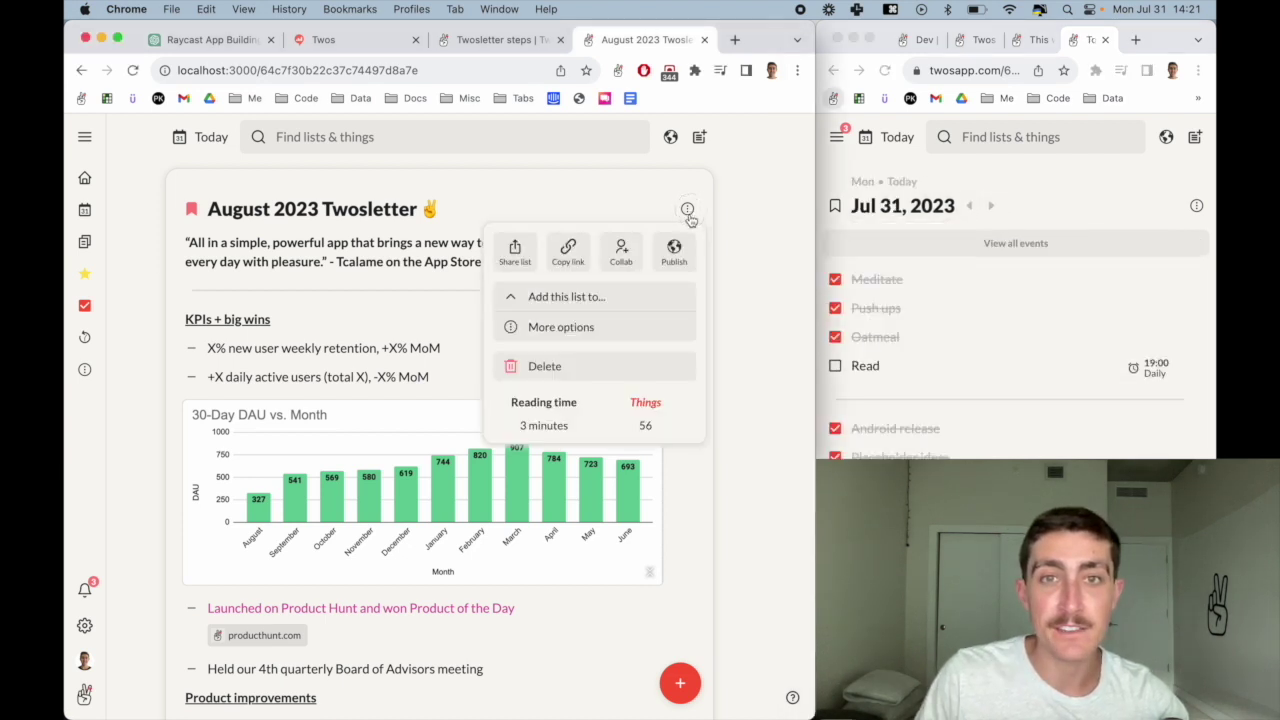
left_click(583, 298)
type("two")
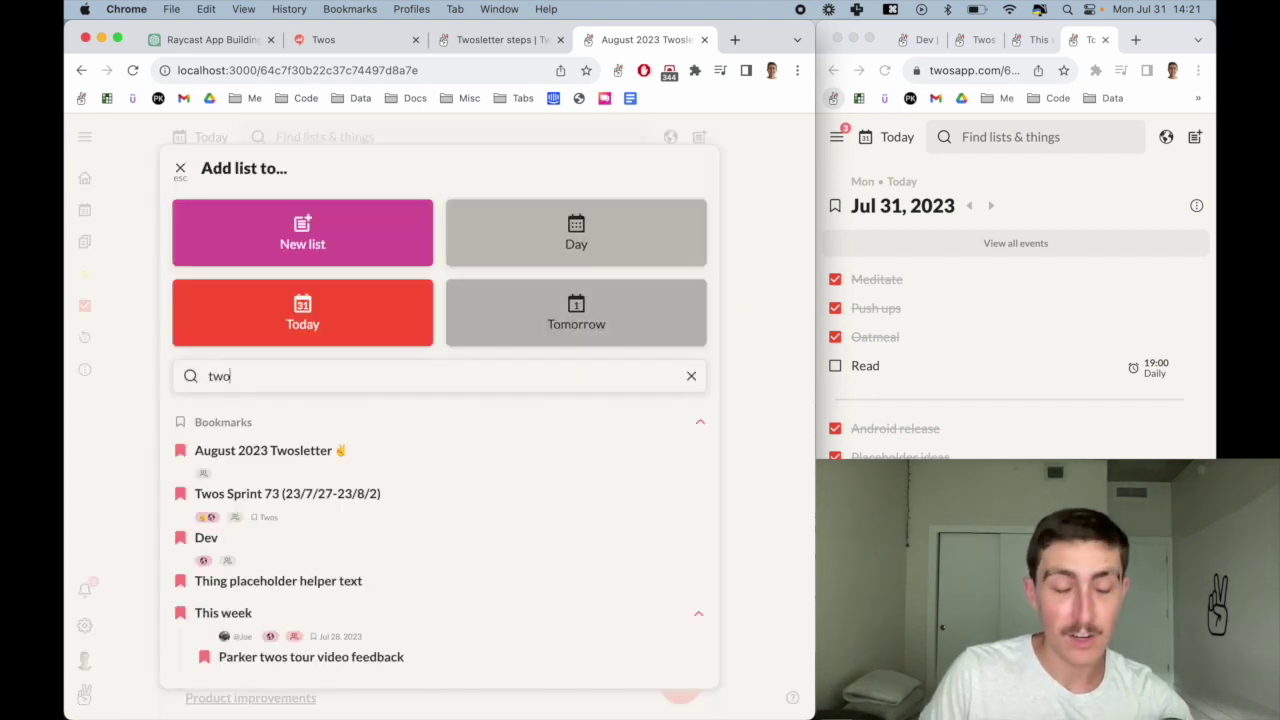
type("sle")
left_click(343, 498)
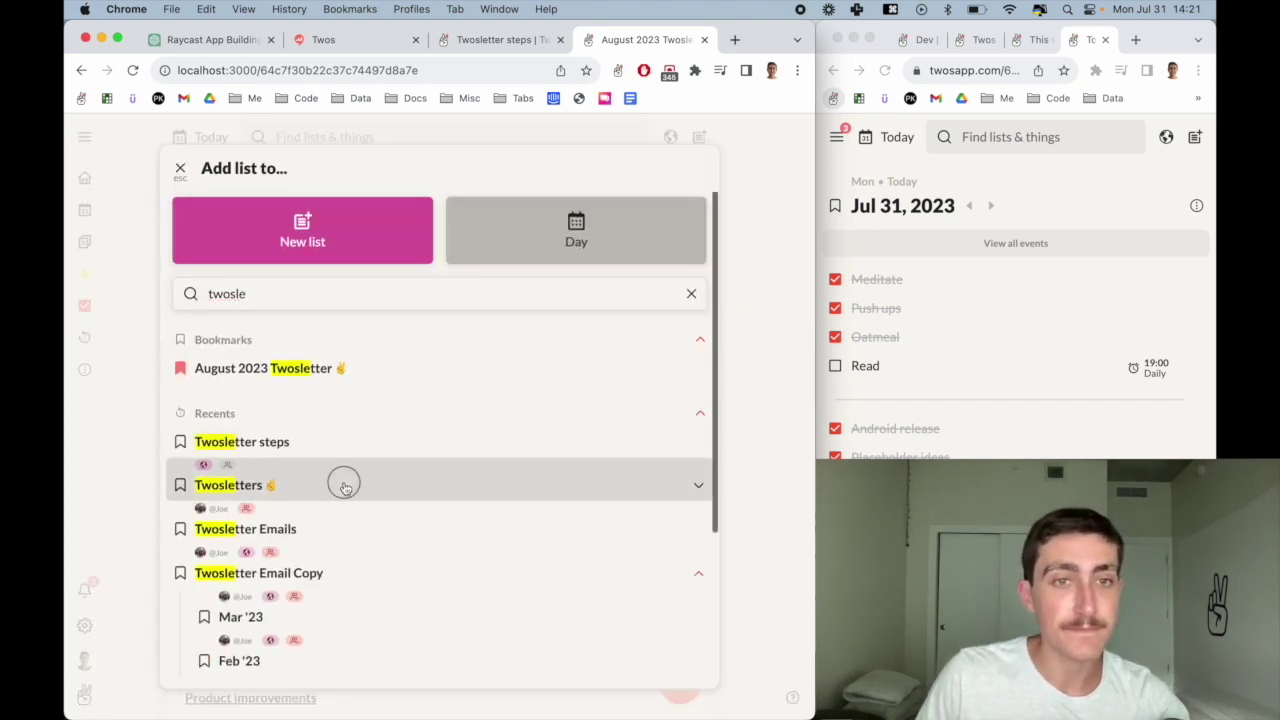
Step: Add the teammate as a collaborator with Edit access to the August 2023 Twosletter, and close the collaborators dialog
left_click(686, 234)
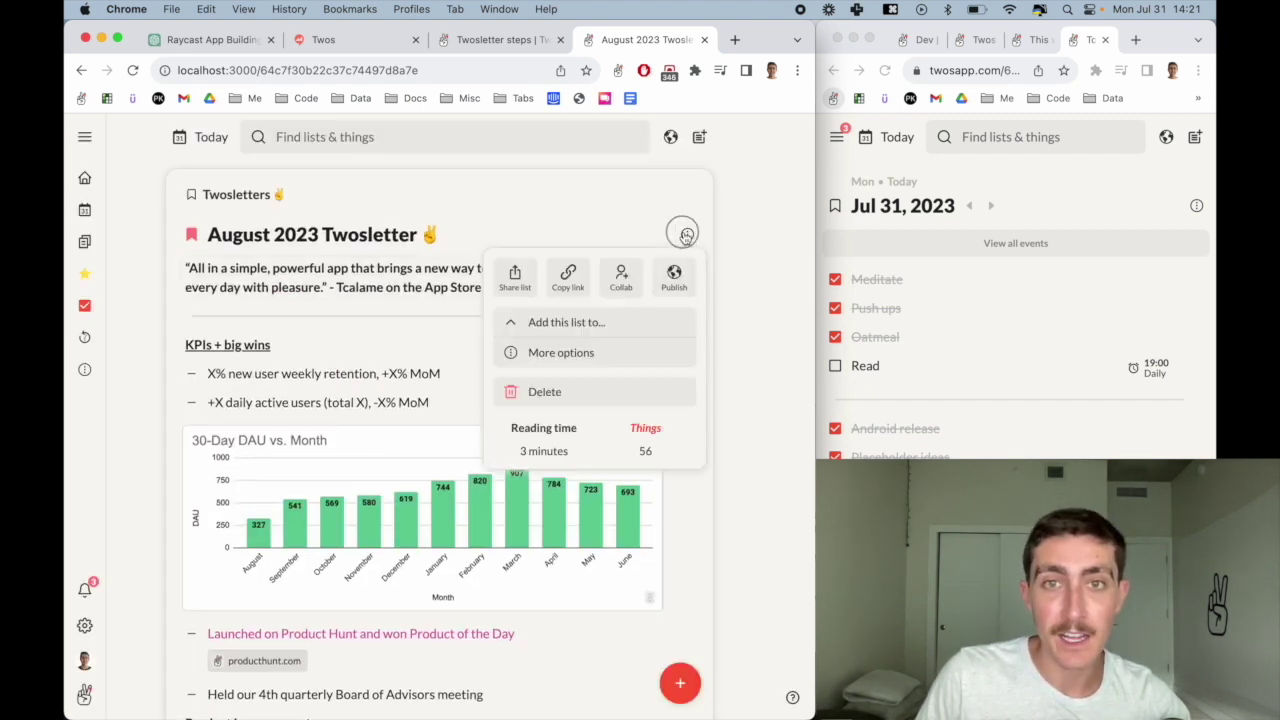
left_click(621, 276)
left_click(690, 266)
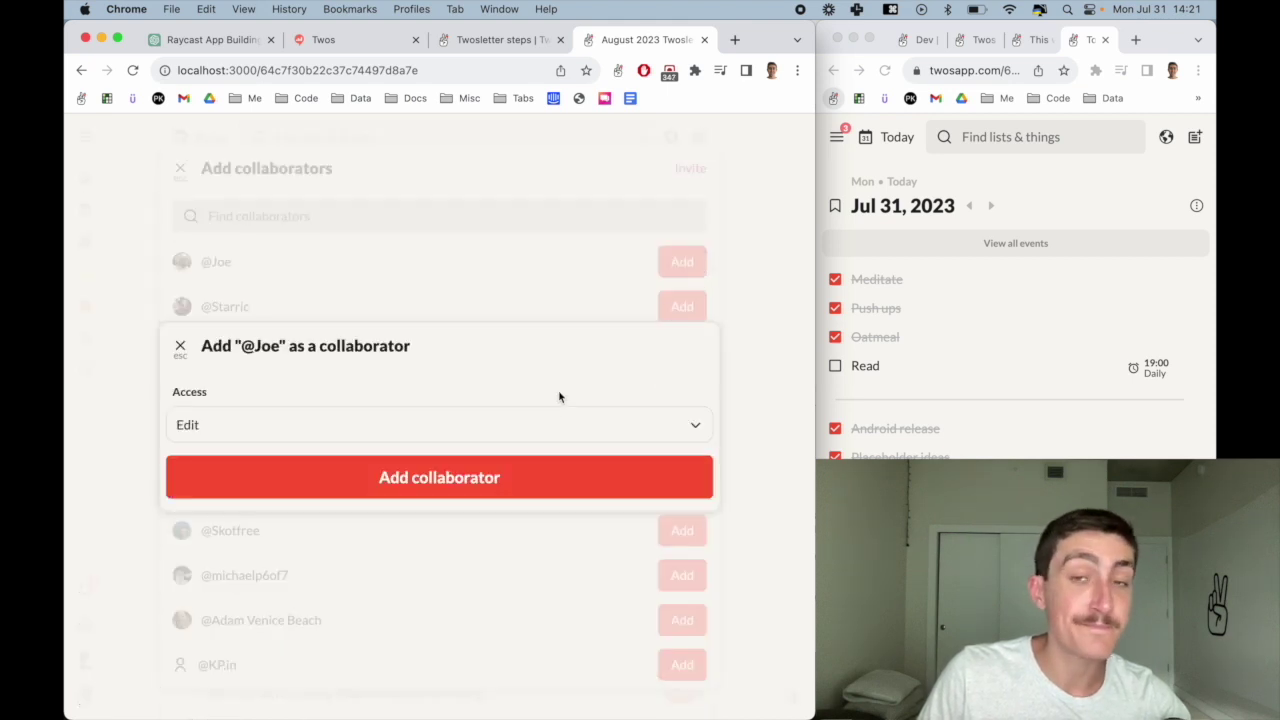
left_click(529, 469)
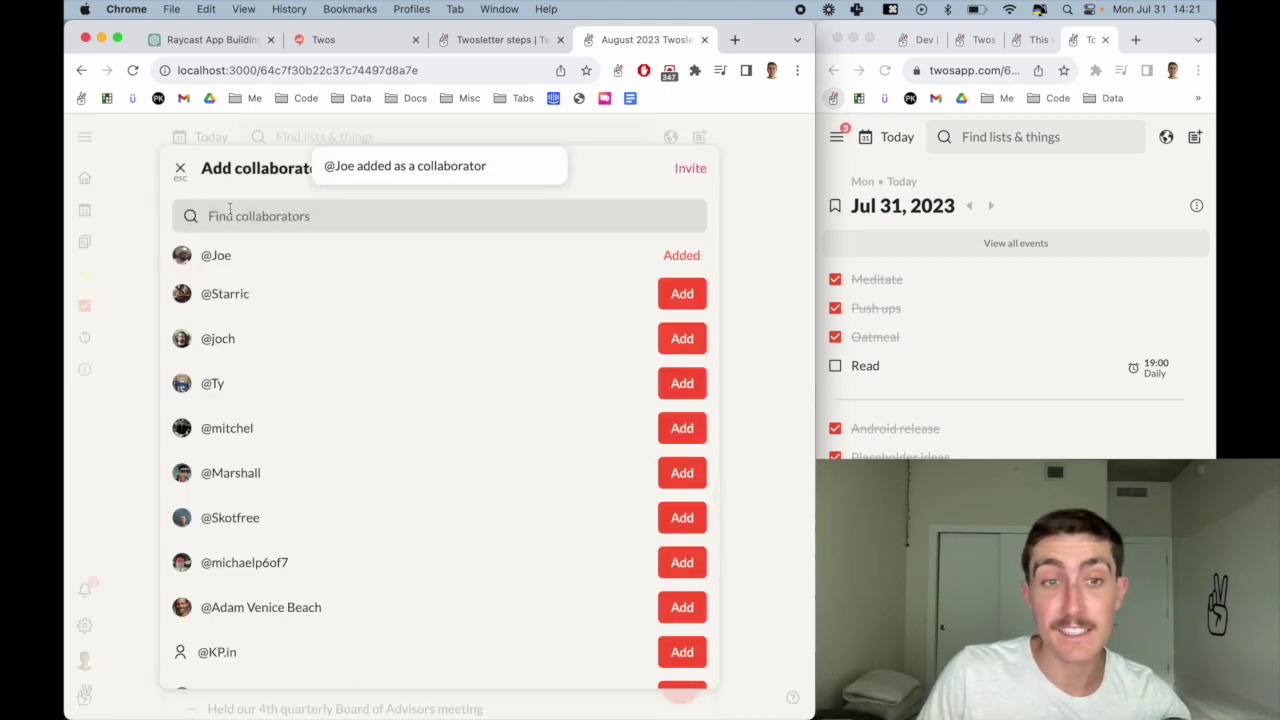
left_click(182, 169)
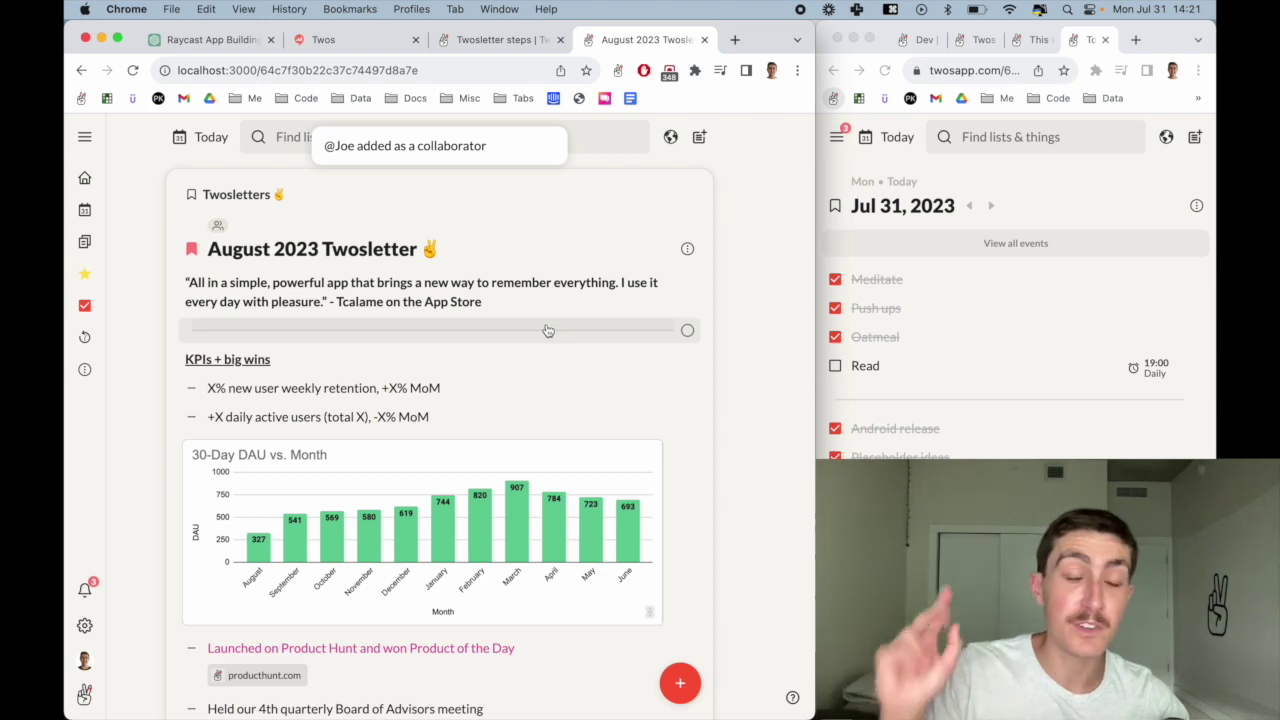